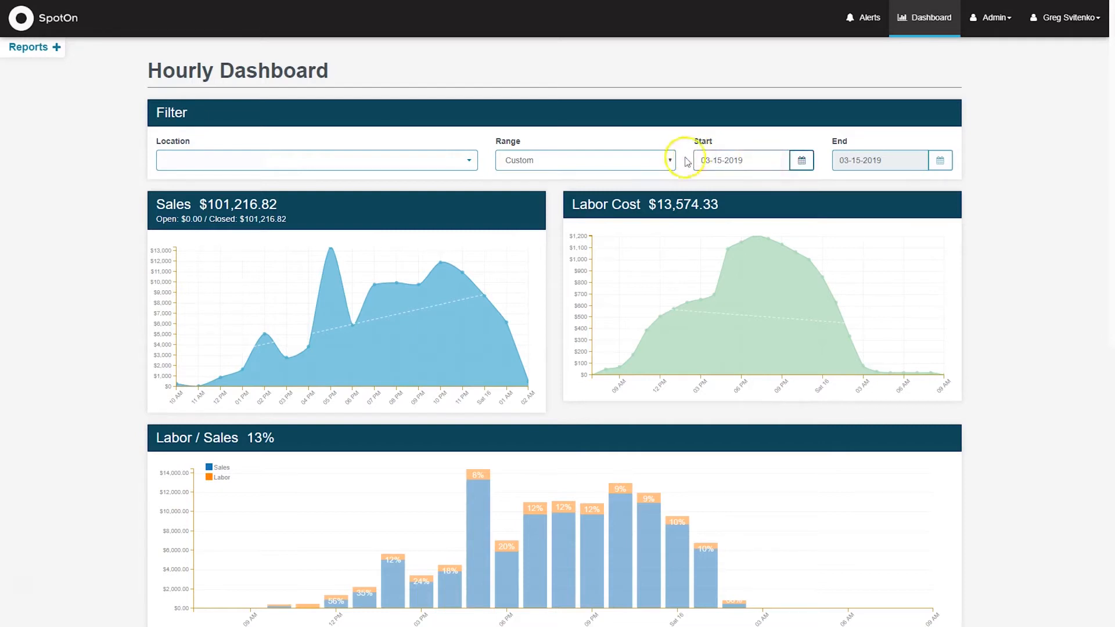
- Set the range to Custom and examine the hourly sales, labor, check average, guest count, discounts and voids charts
click(666, 159)
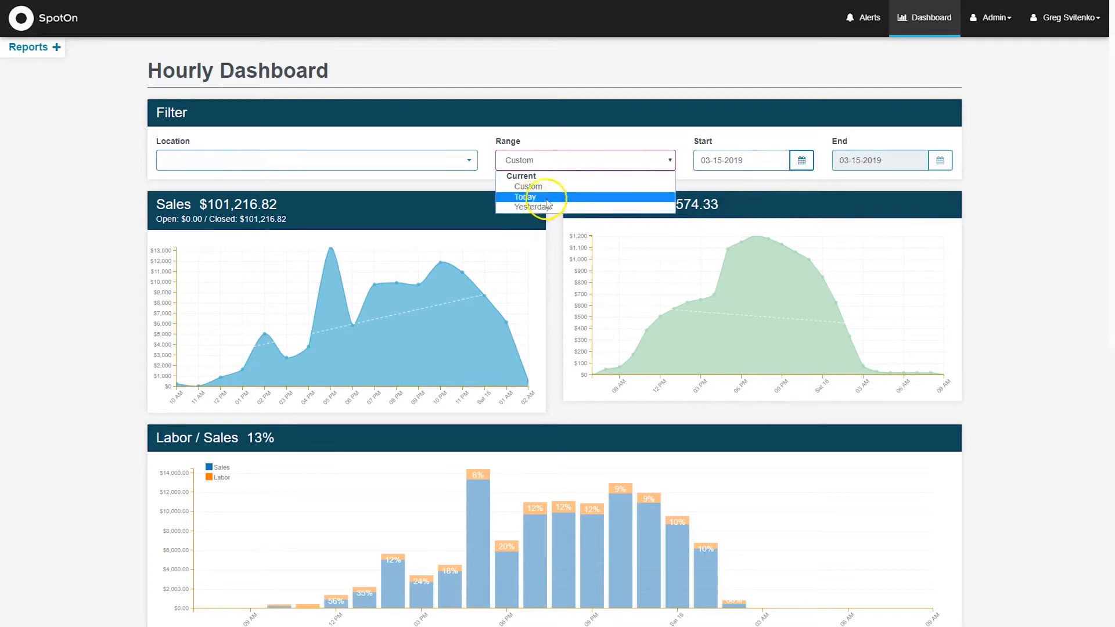
click(537, 186)
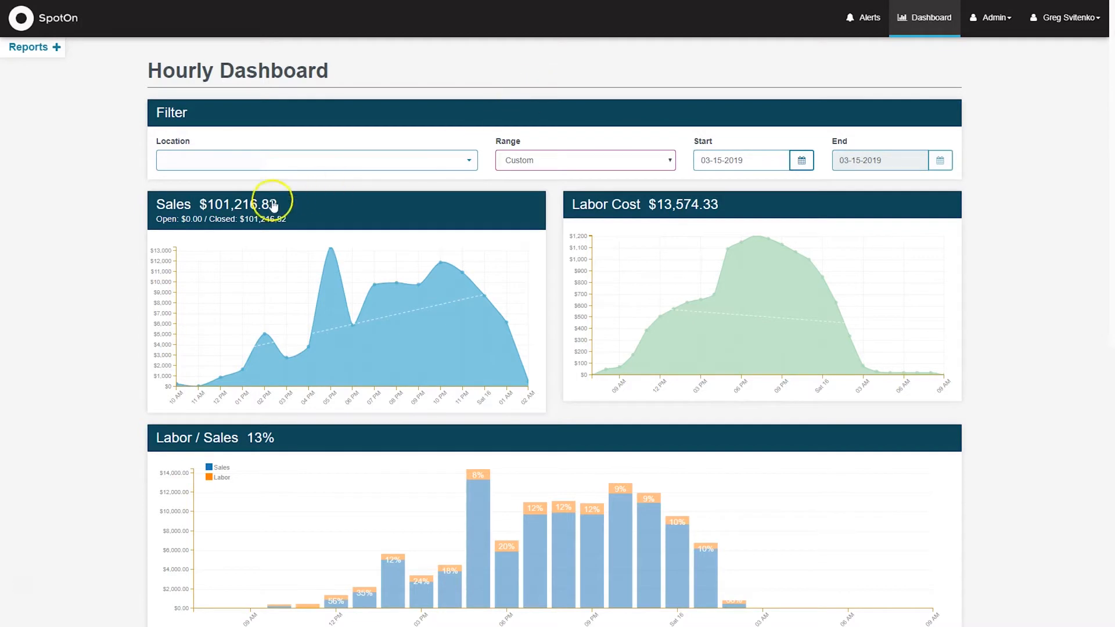
mouse_move(265, 319)
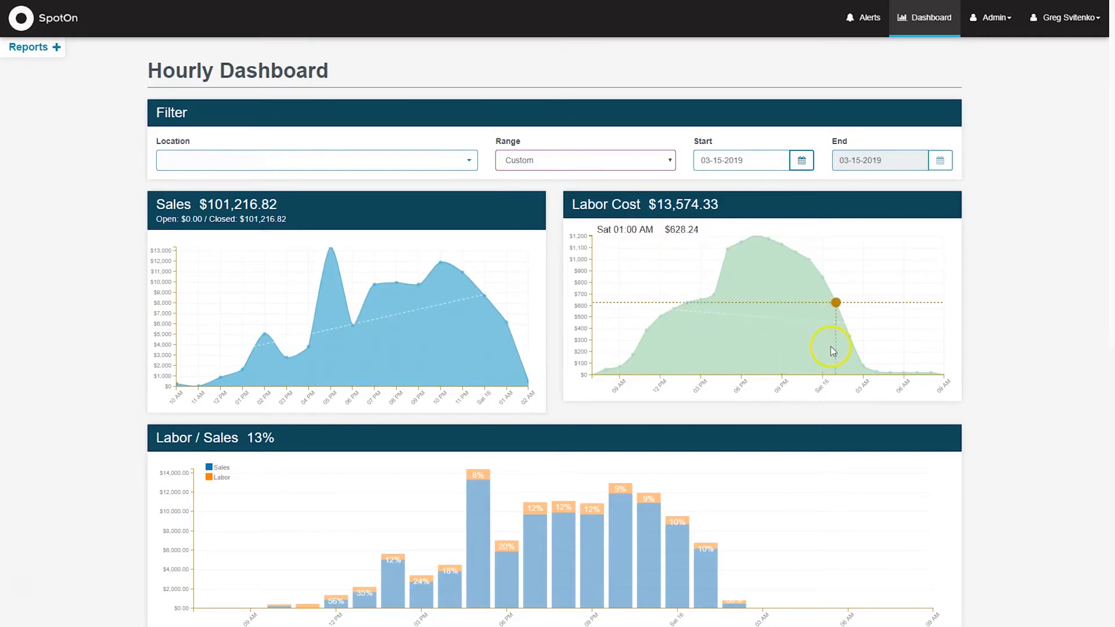
scroll(824, 343, down, 3)
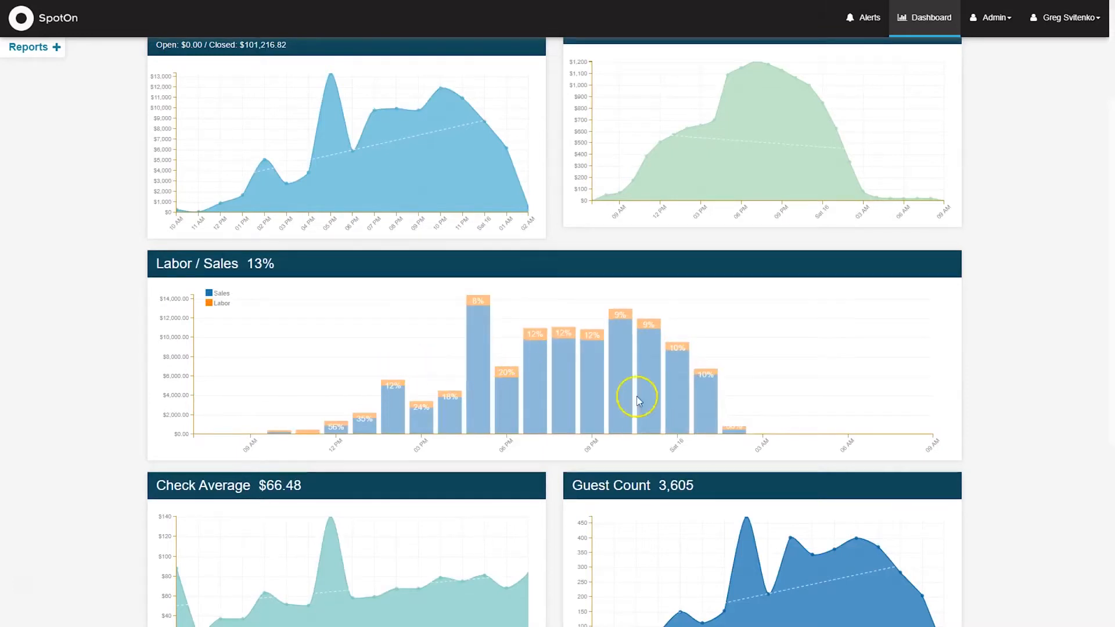
scroll(615, 371, down, 3)
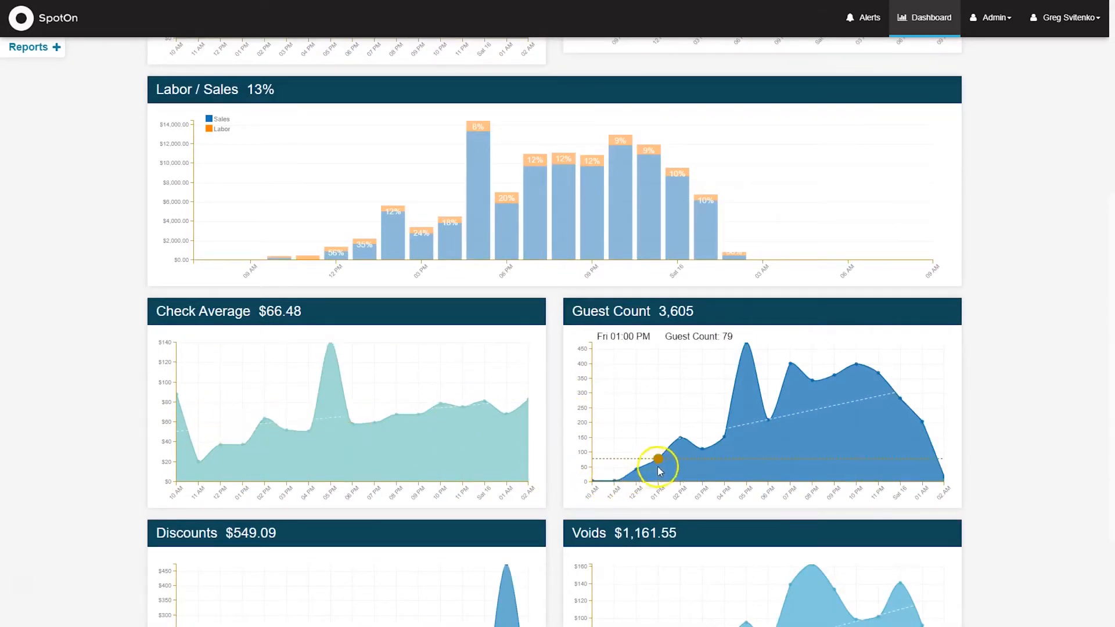
scroll(869, 397, down, 2)
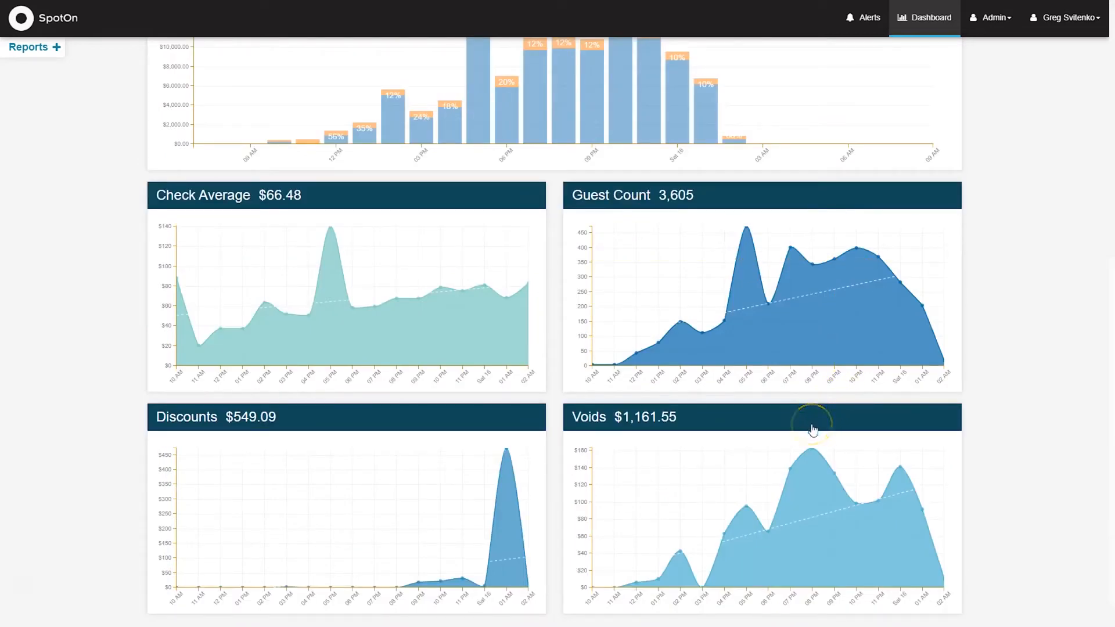
scroll(786, 473, down, 1)
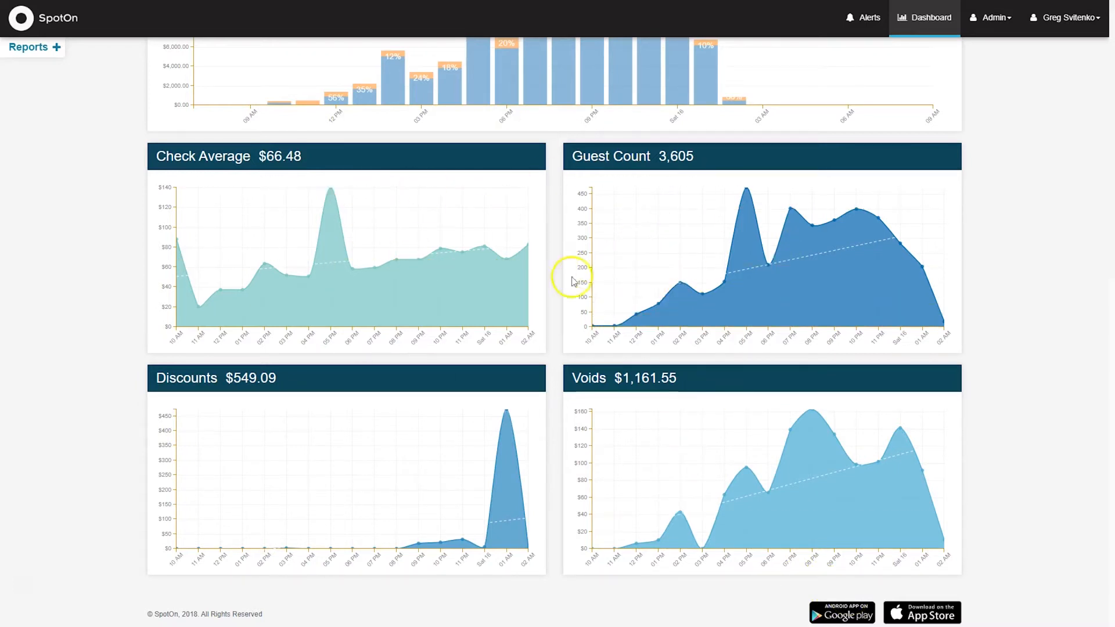
scroll(672, 252, up, 9)
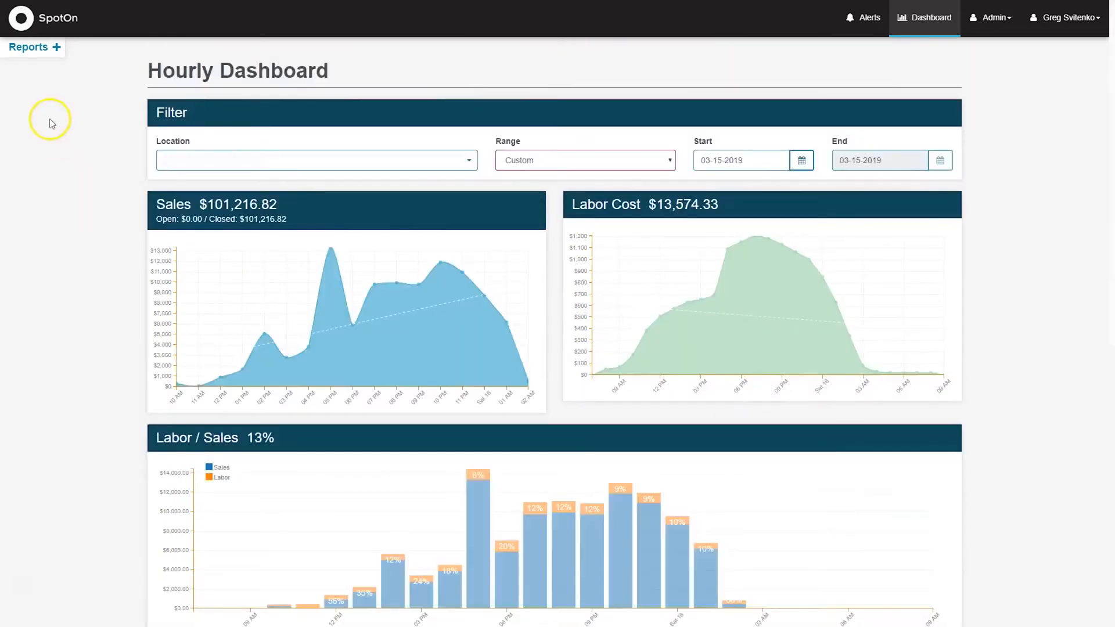
- Open the Daily Sales Recap report from the Sales reports
click(36, 46)
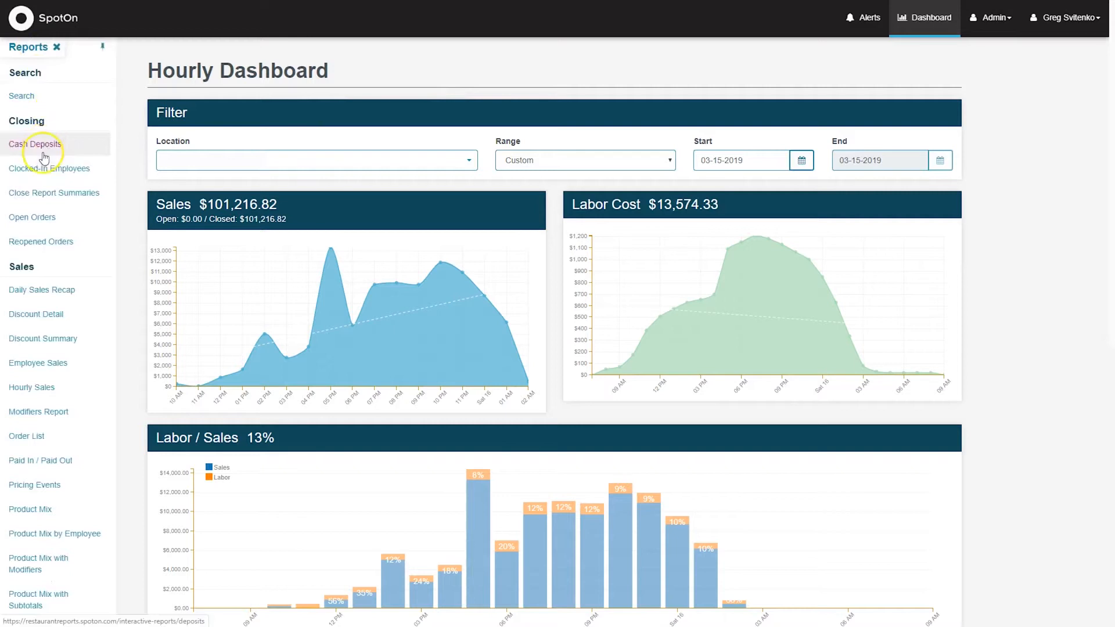
scroll(43, 156, down, 2)
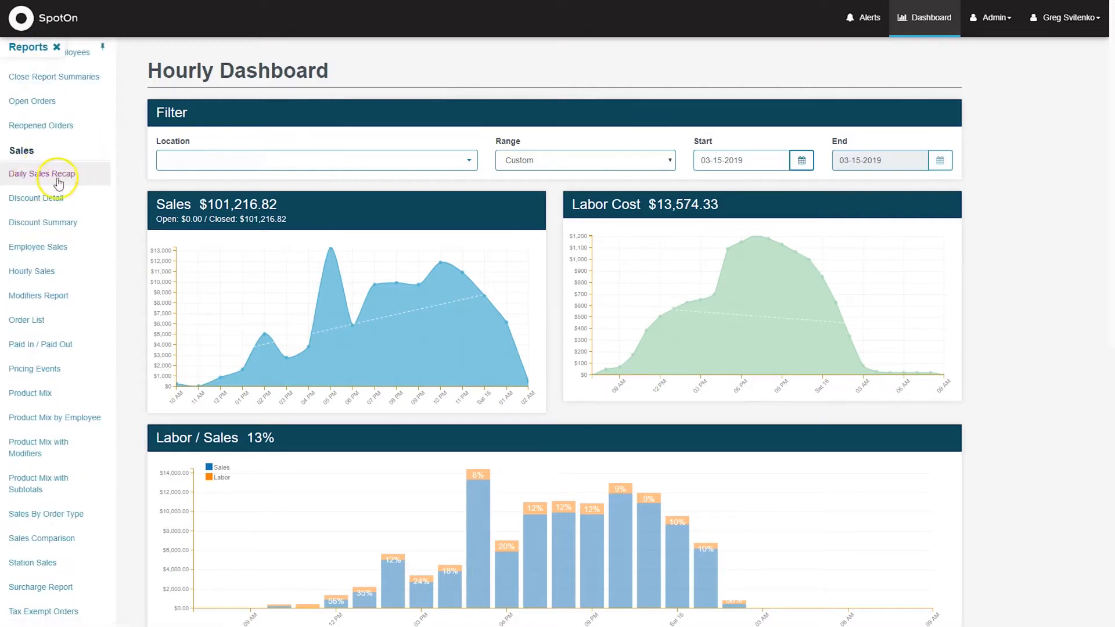
click(35, 174)
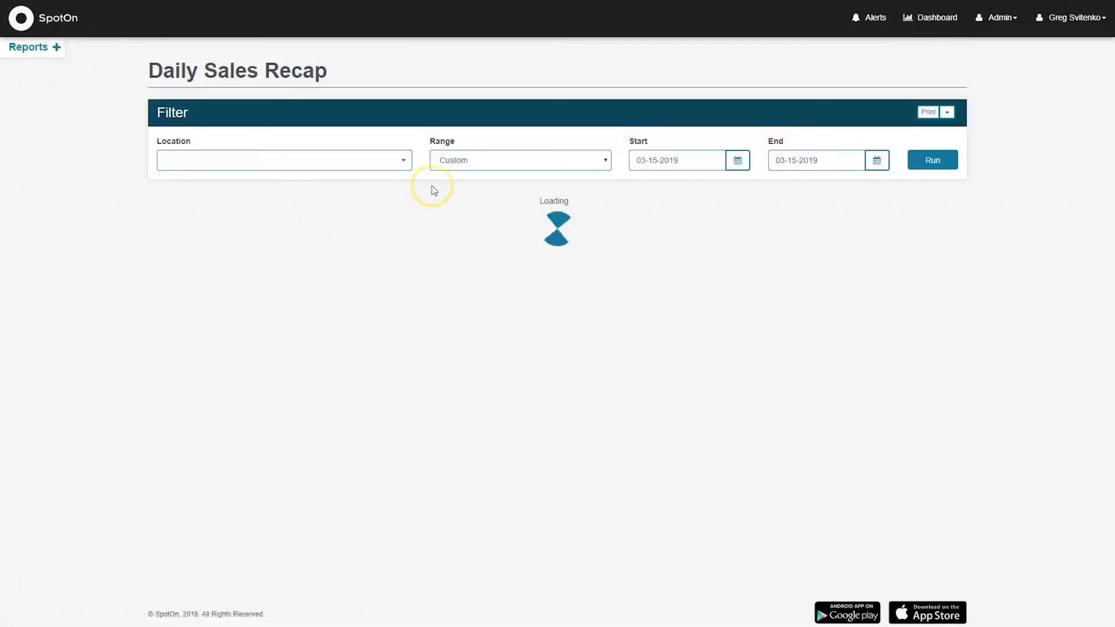
- Examine the net sales breakdown and the top sellers, voiders, discounters and employee sales charts in the Daily Sales Recap
scroll(434, 190, down, 1)
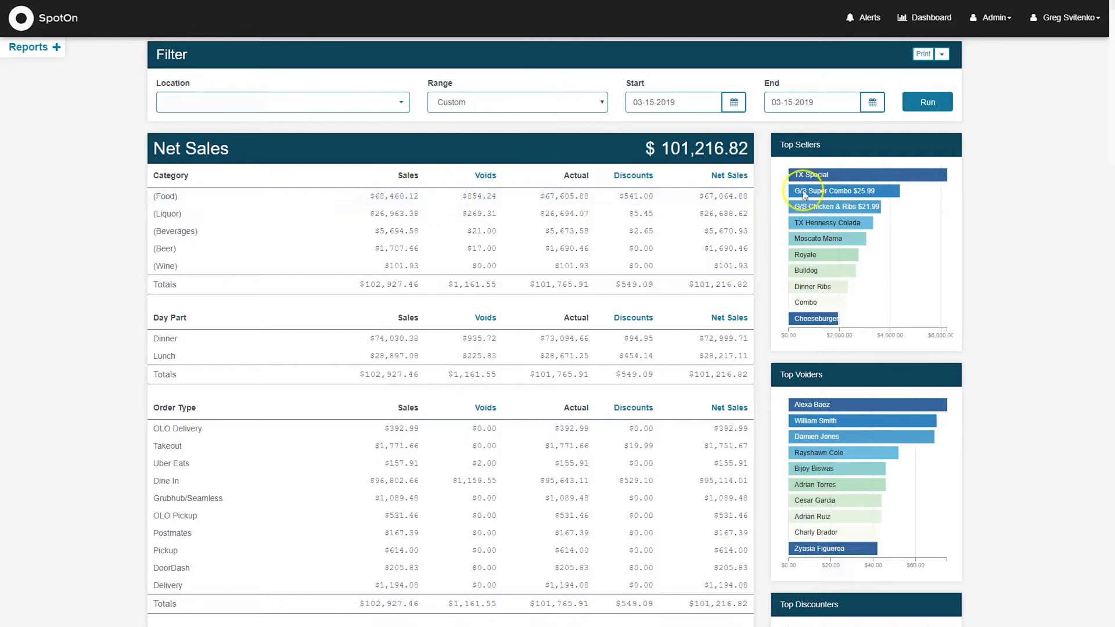
mouse_move(855, 183)
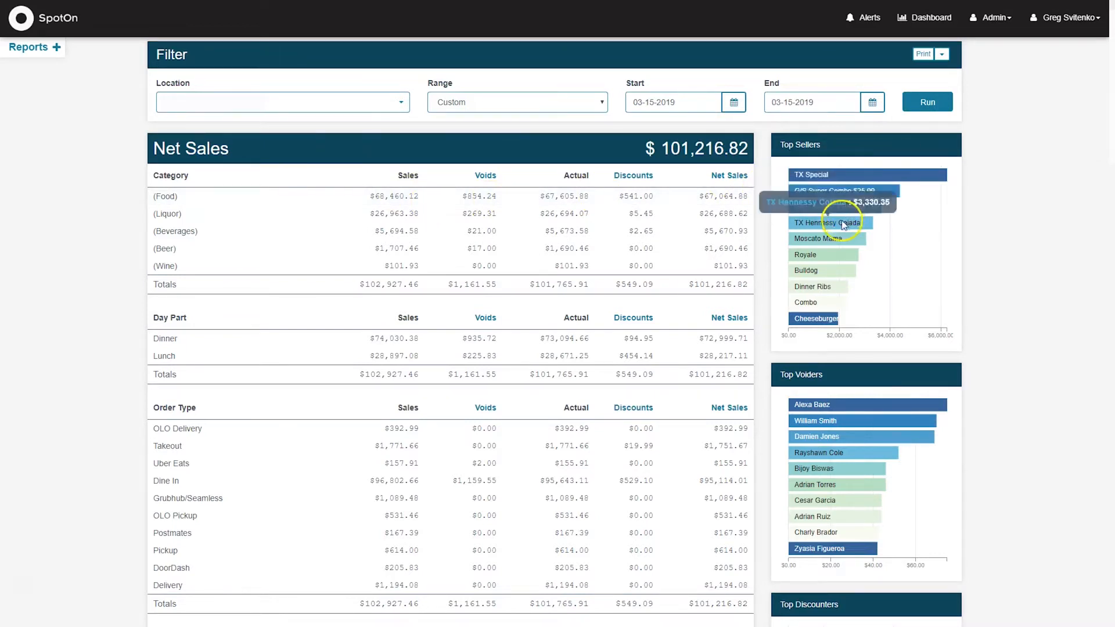
mouse_move(815, 285)
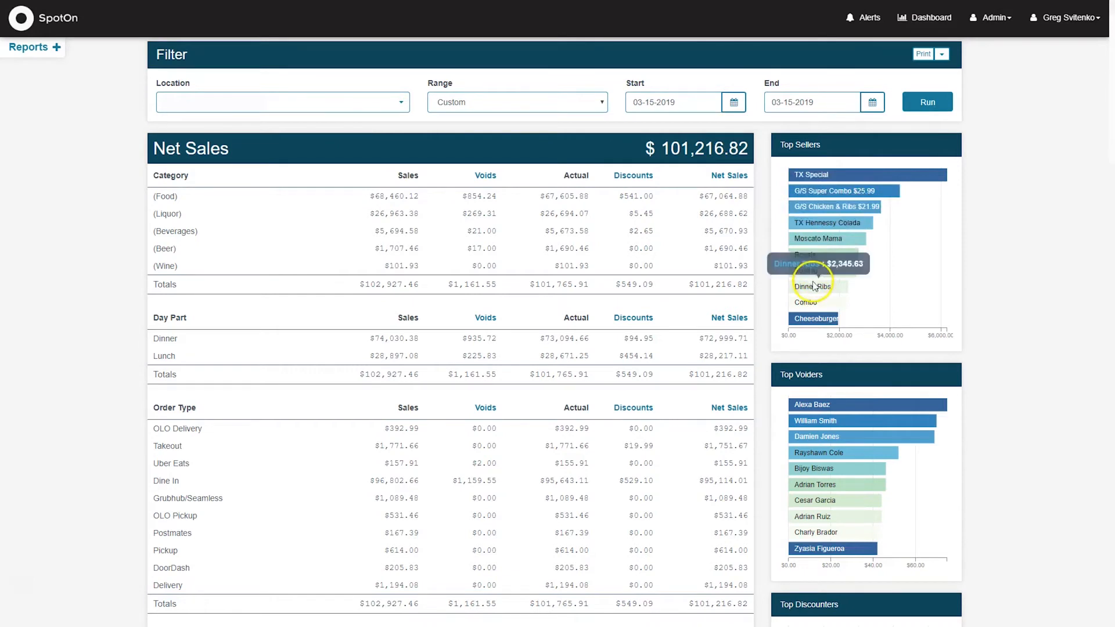
scroll(814, 286, down, 4)
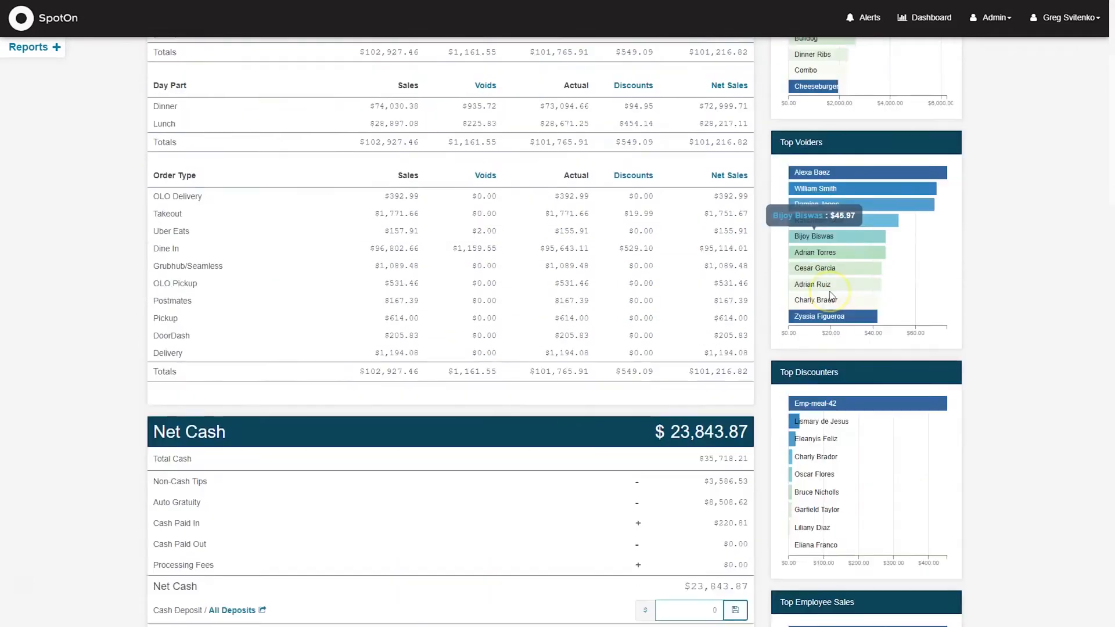
scroll(831, 296, down, 2)
scroll(831, 296, down, 2)
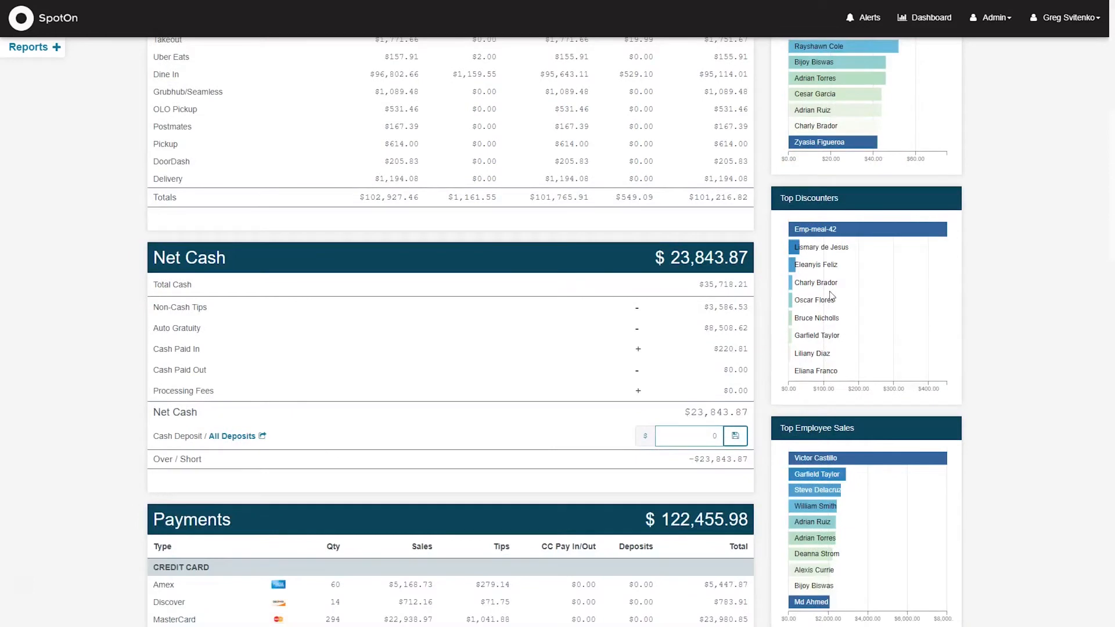
scroll(831, 296, down, 1)
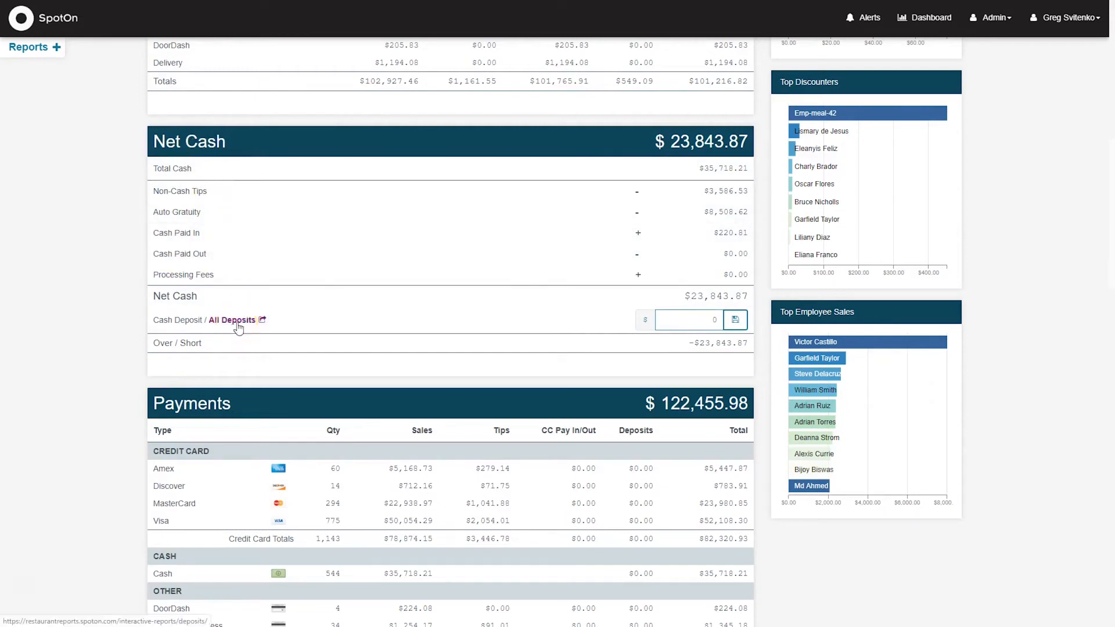
- Examine the payments, pay in/out, taxes, gift card, surcharges and labor sections of the Daily Sales Recap
scroll(238, 328, down, 3)
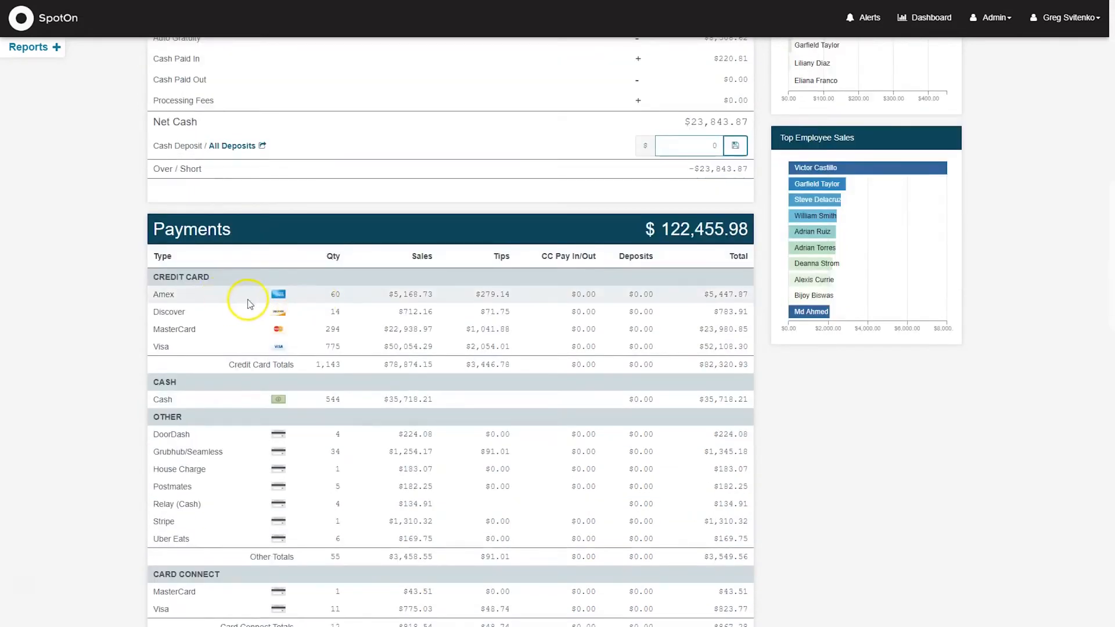
scroll(428, 304, down, 6)
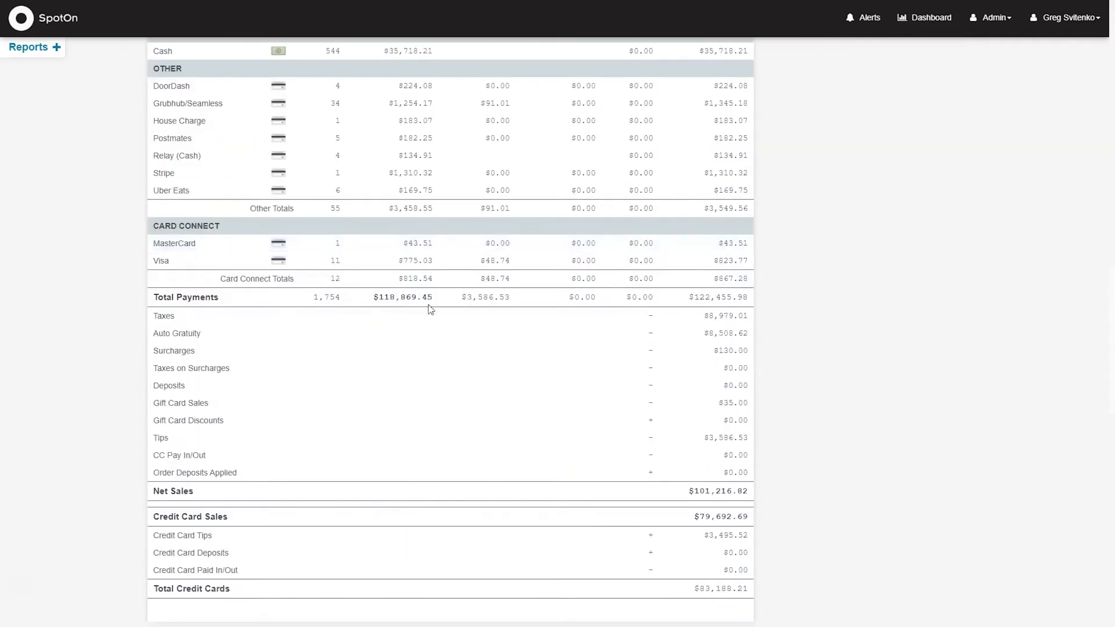
scroll(430, 309, down, 2)
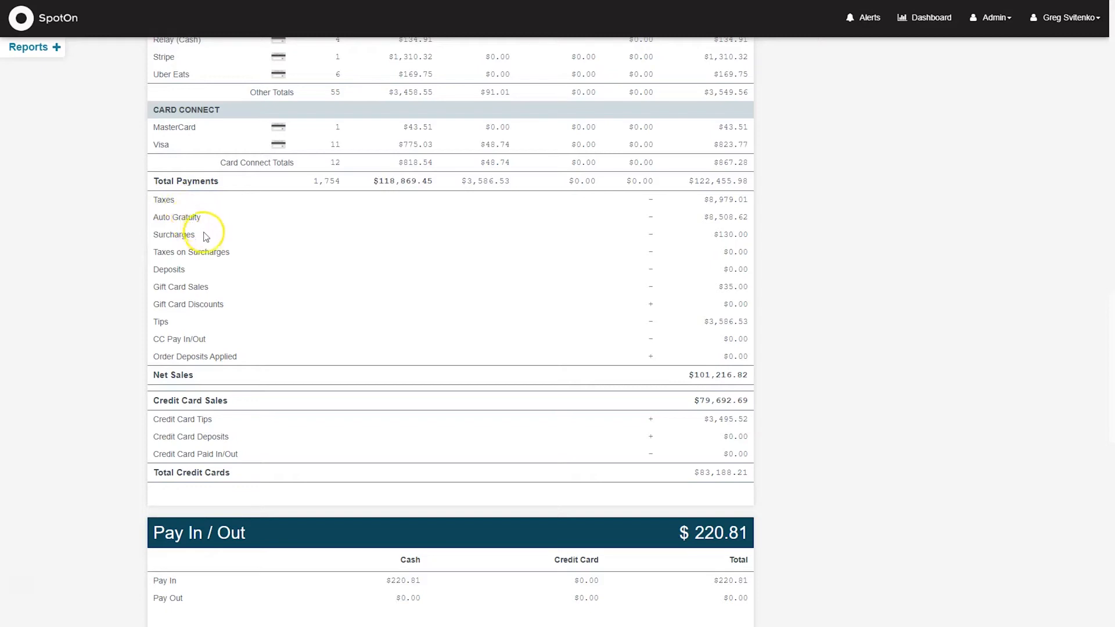
scroll(206, 243, down, 5)
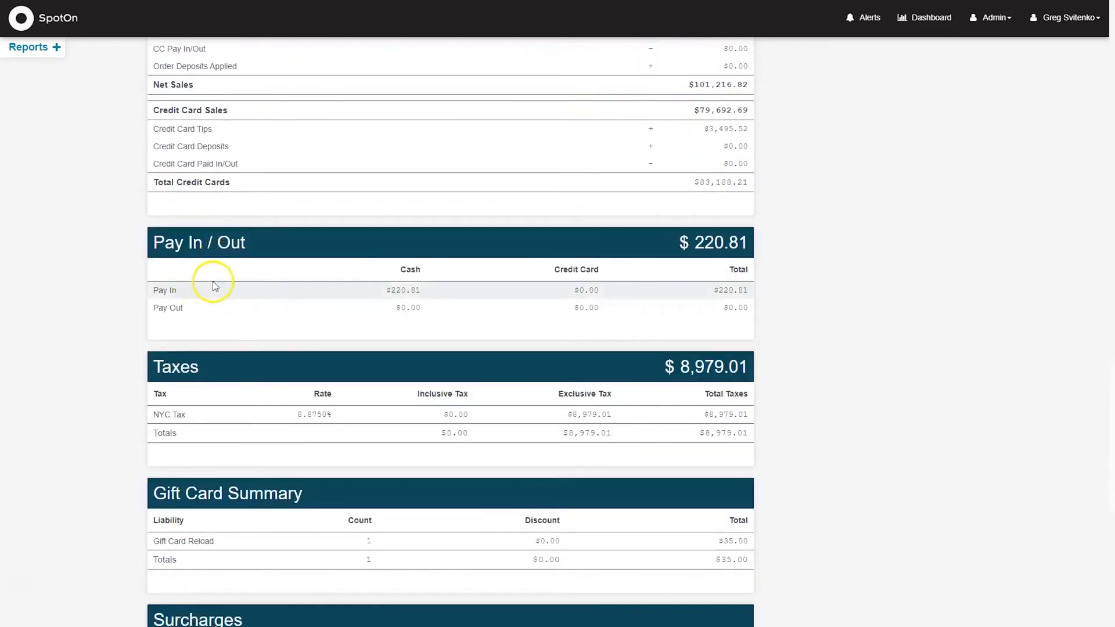
scroll(537, 290, down, 3)
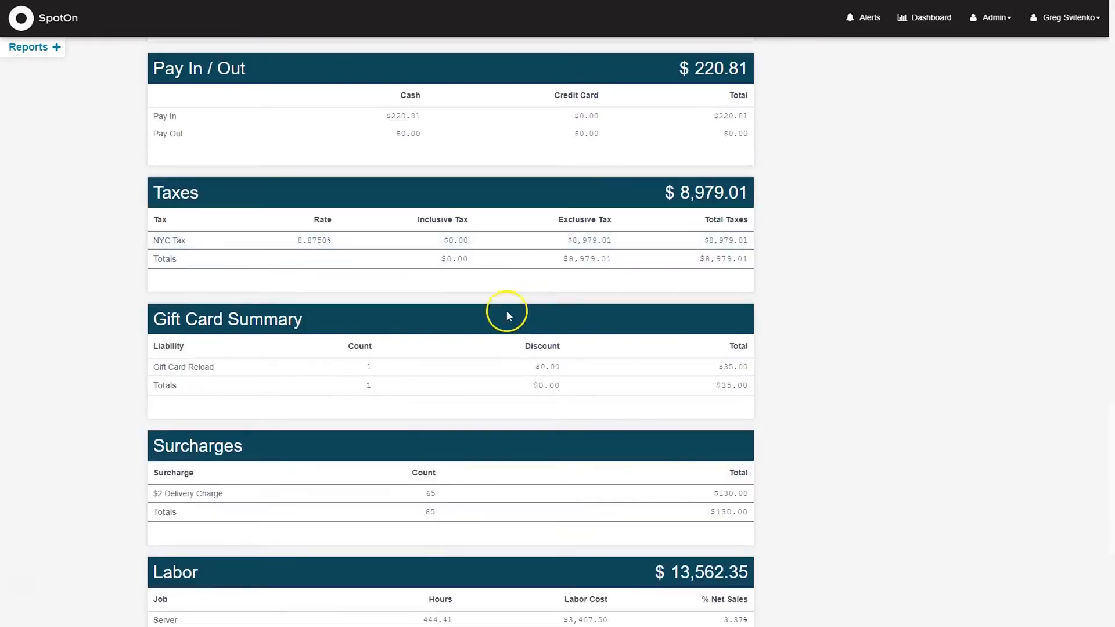
scroll(326, 330, down, 5)
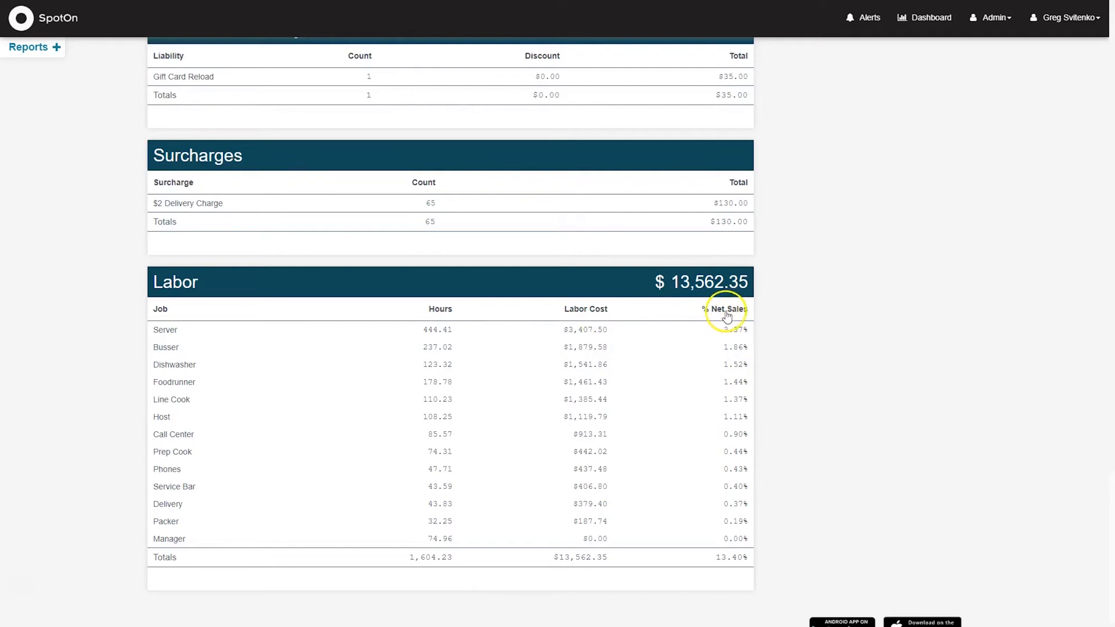
scroll(726, 318, up, 1)
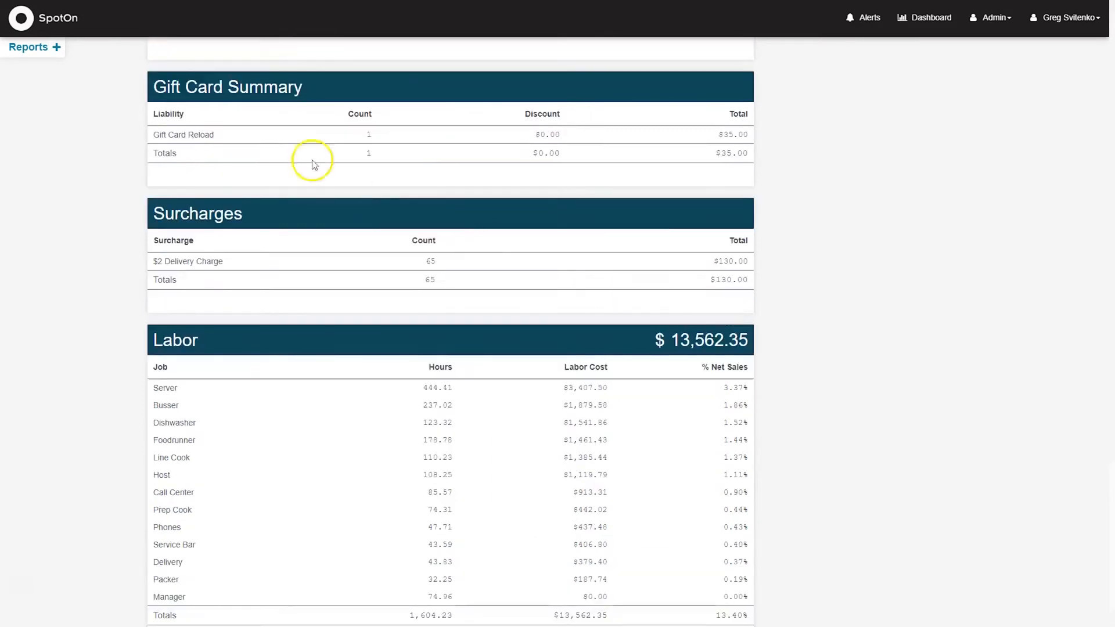
- Open the Product Mix report and filter it to the Food category
click(28, 47)
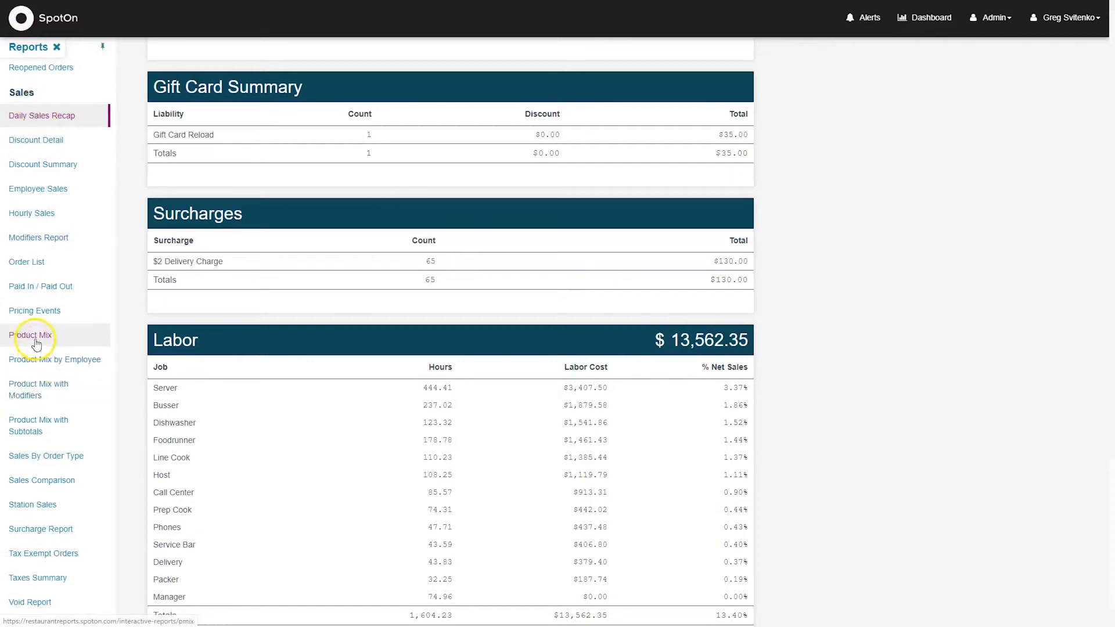
click(33, 335)
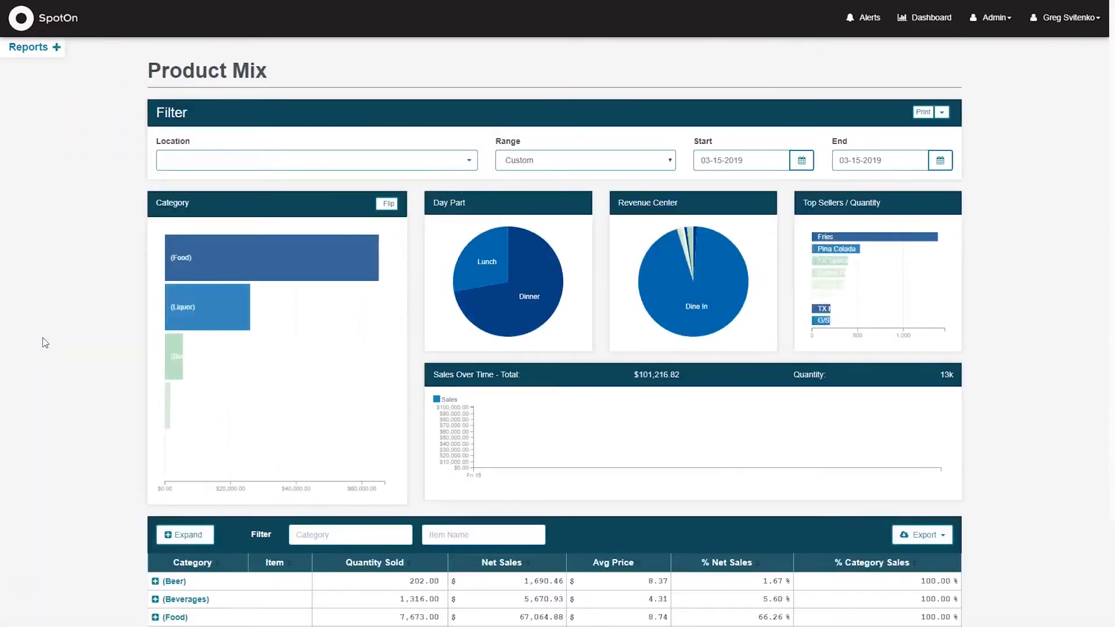
mouse_move(174, 273)
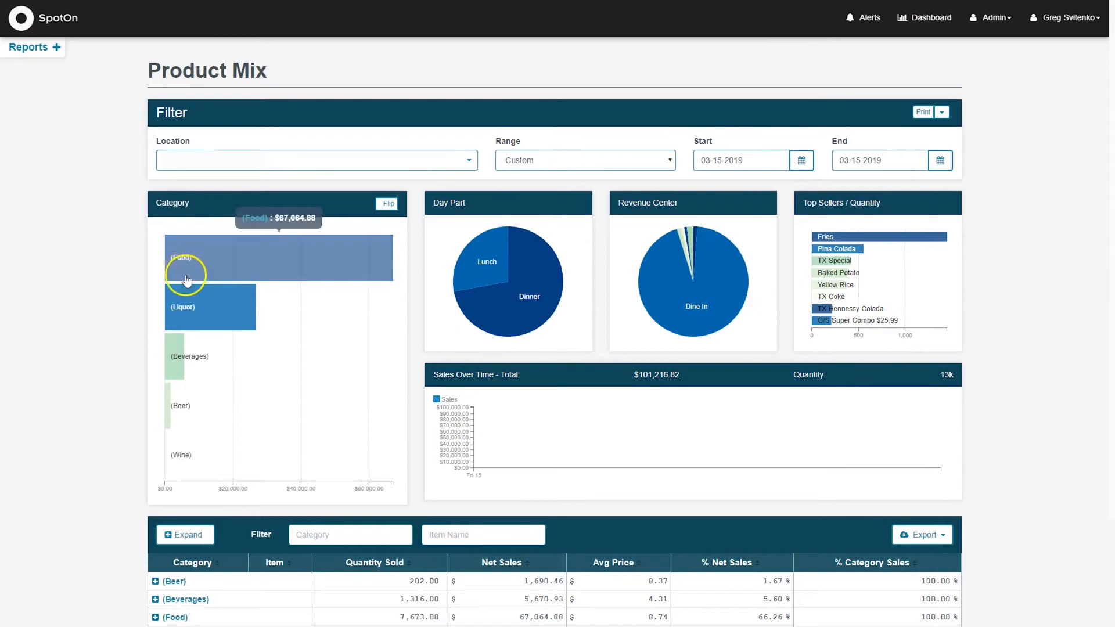
click(265, 253)
click(267, 256)
- Filter the Food product mix by the Dinner day part and clear that day part filter again
click(542, 268)
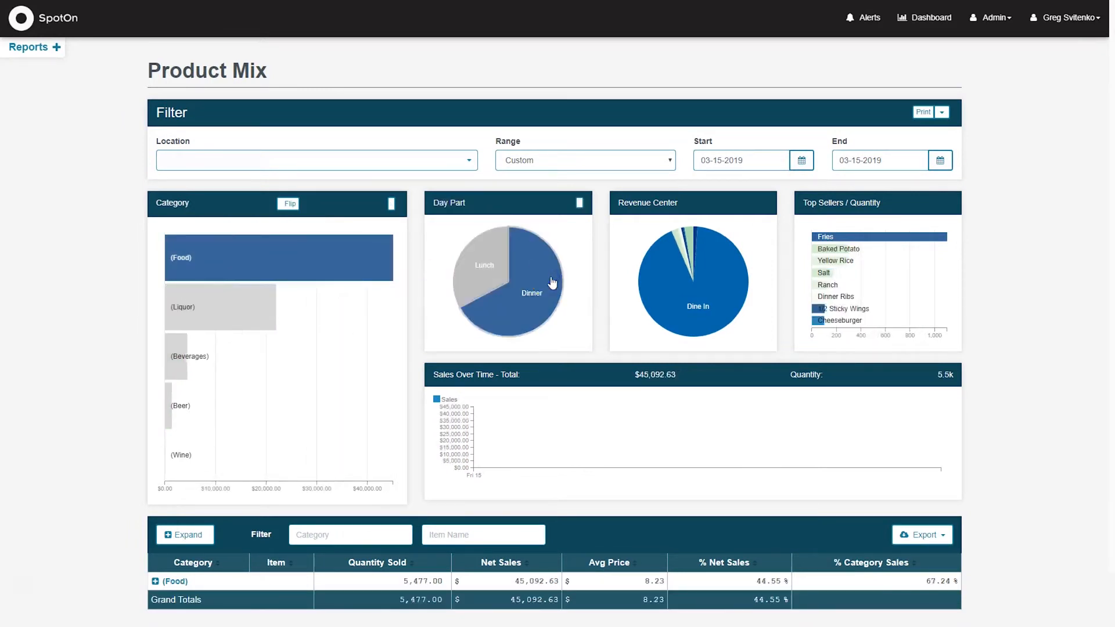
click(580, 203)
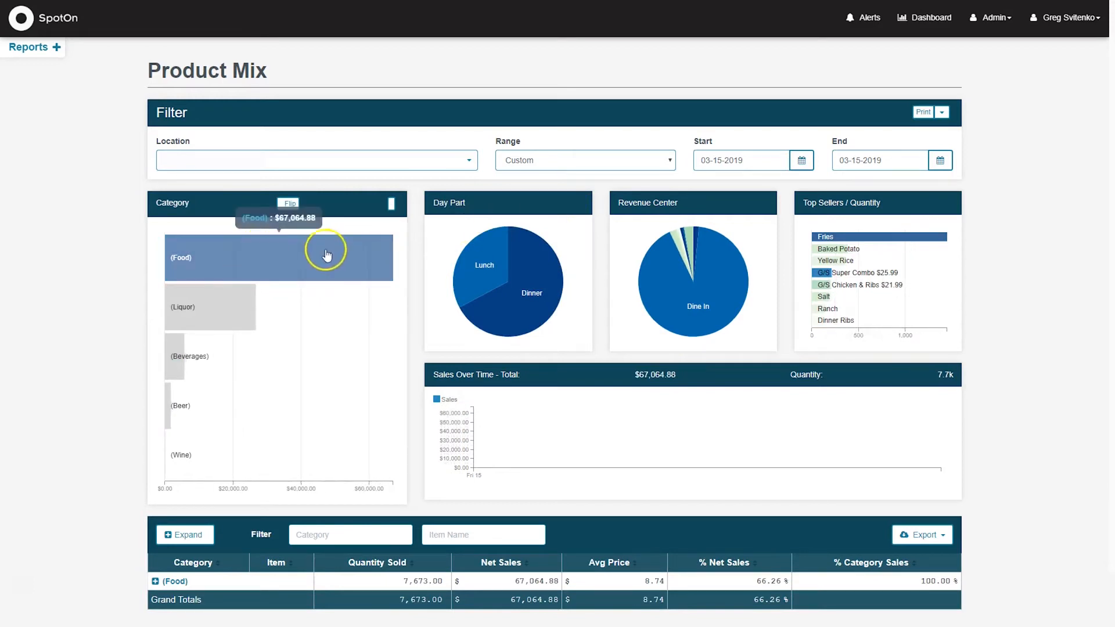
- Expand the Food category in the product mix table and review the sales of its individual items
scroll(86, 407, down, 1)
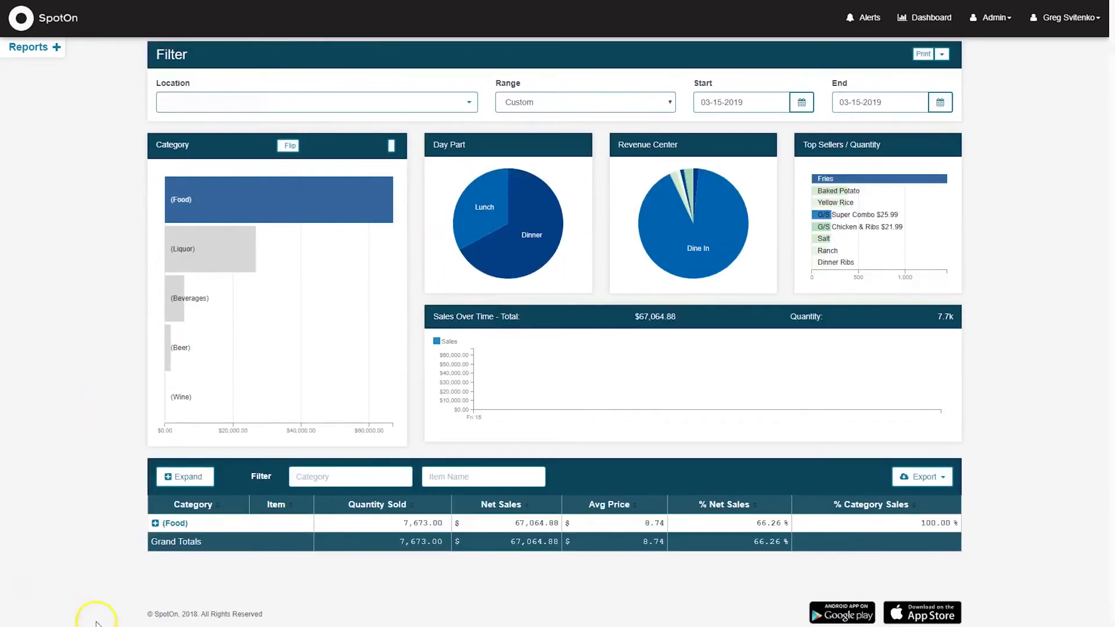
click(156, 523)
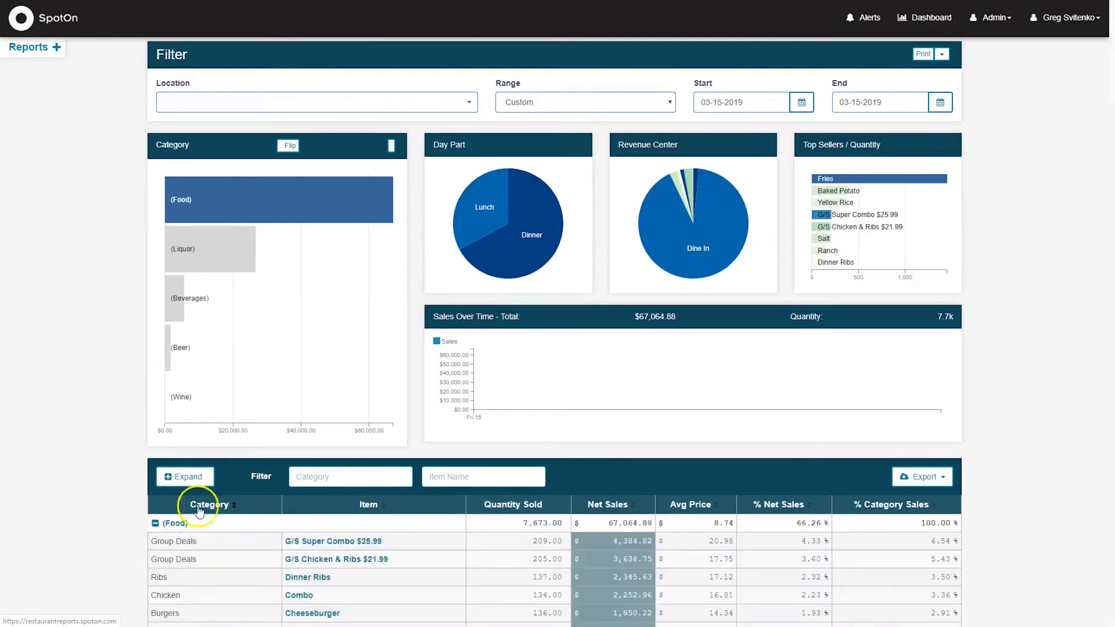
scroll(368, 410, down, 6)
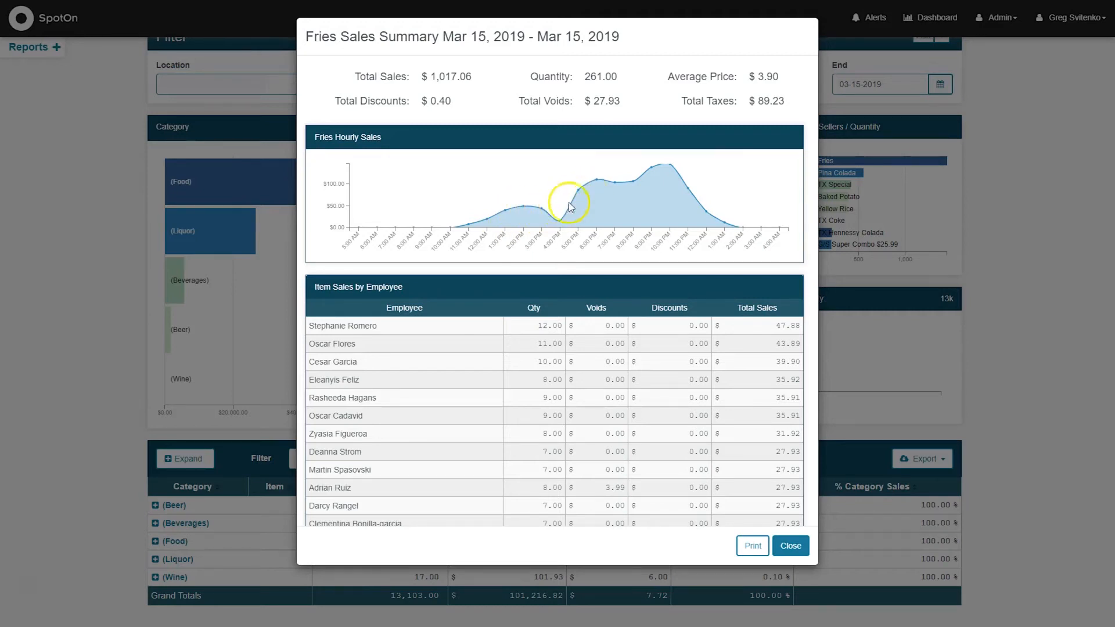
- Review the item sales by employee, the most paired items and the orders in the Fries sales summary
scroll(626, 227, down, 3)
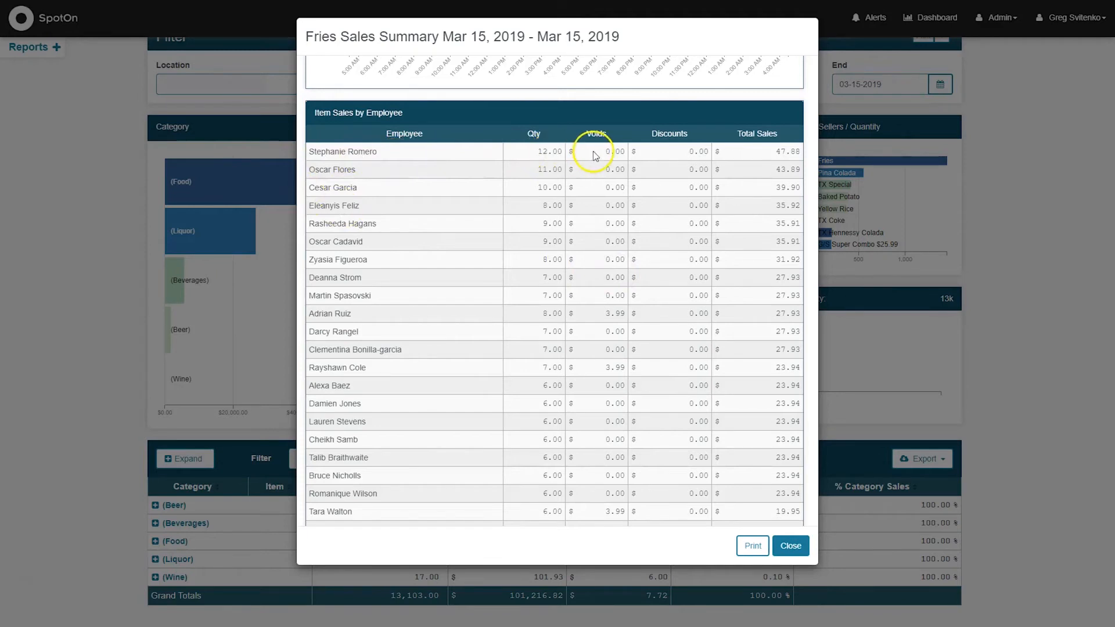
scroll(587, 155, down, 10)
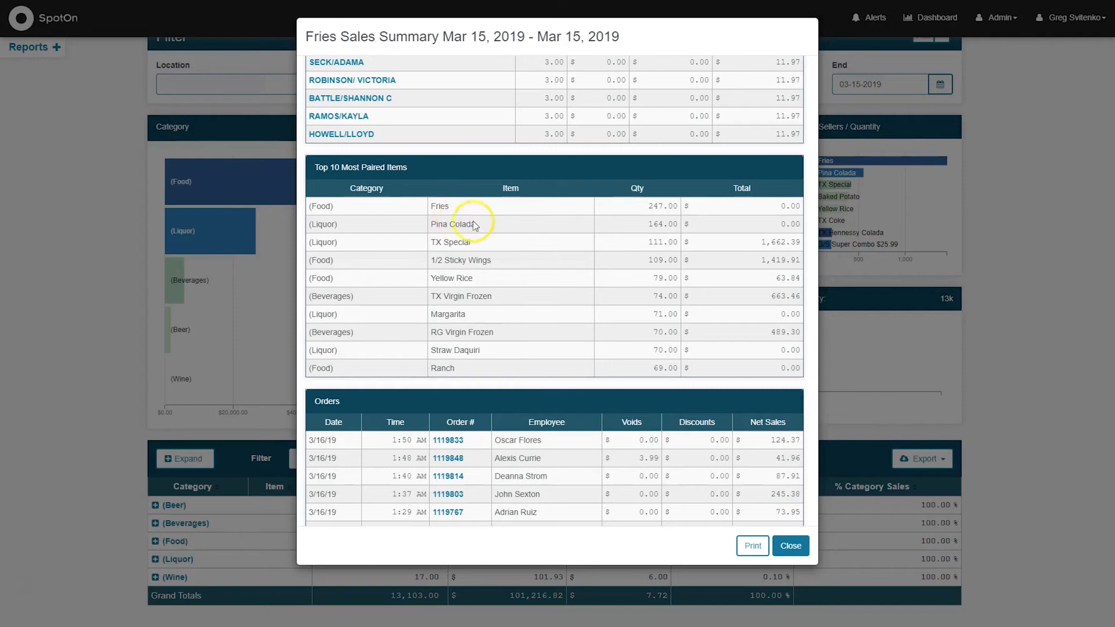
scroll(598, 278, down, 2)
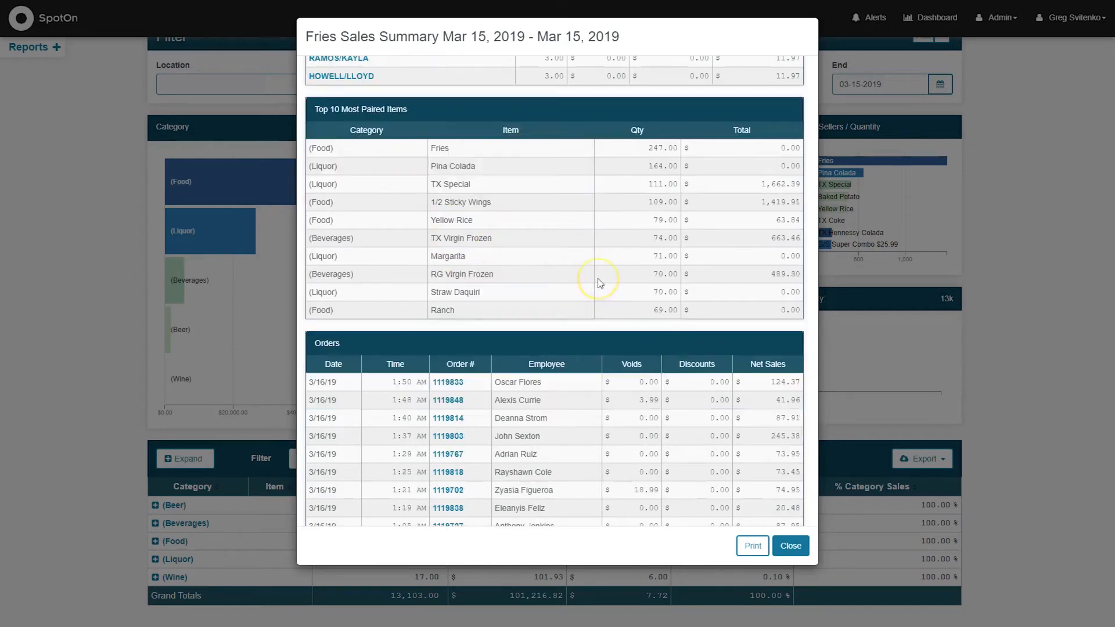
- Close the Fries sales summary and open the Void Report
scroll(598, 279, down, 1)
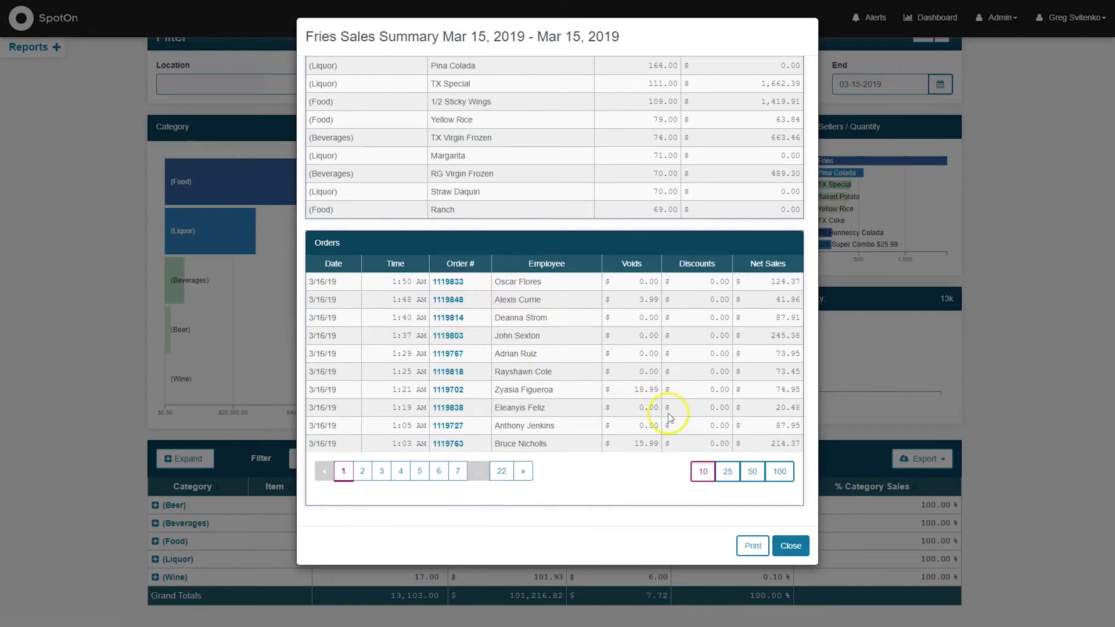
click(791, 546)
click(29, 46)
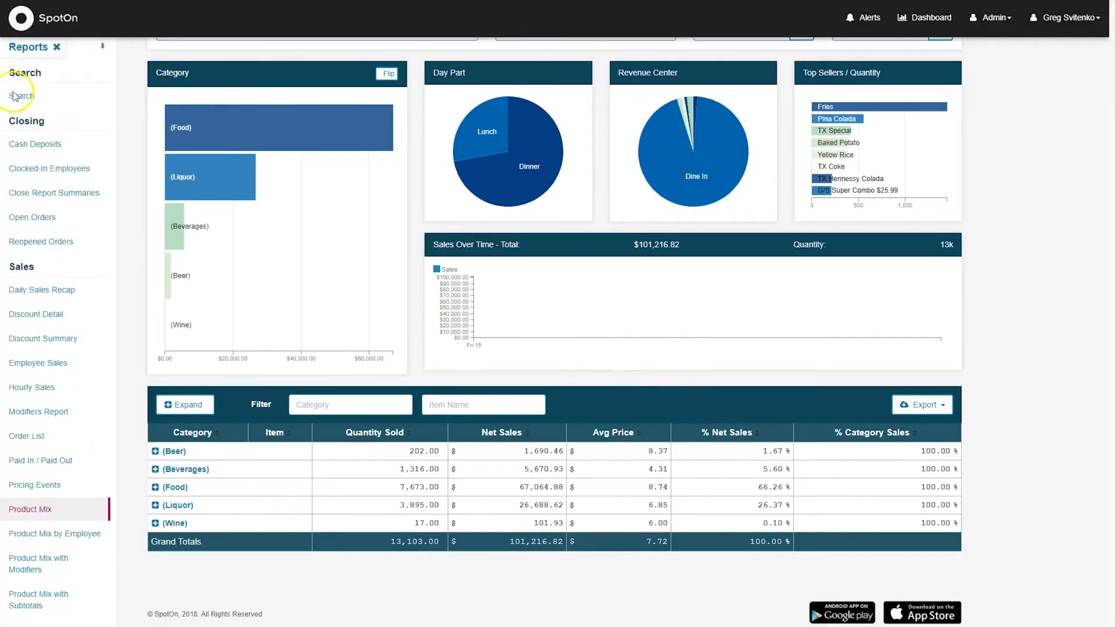
scroll(88, 370, down, 5)
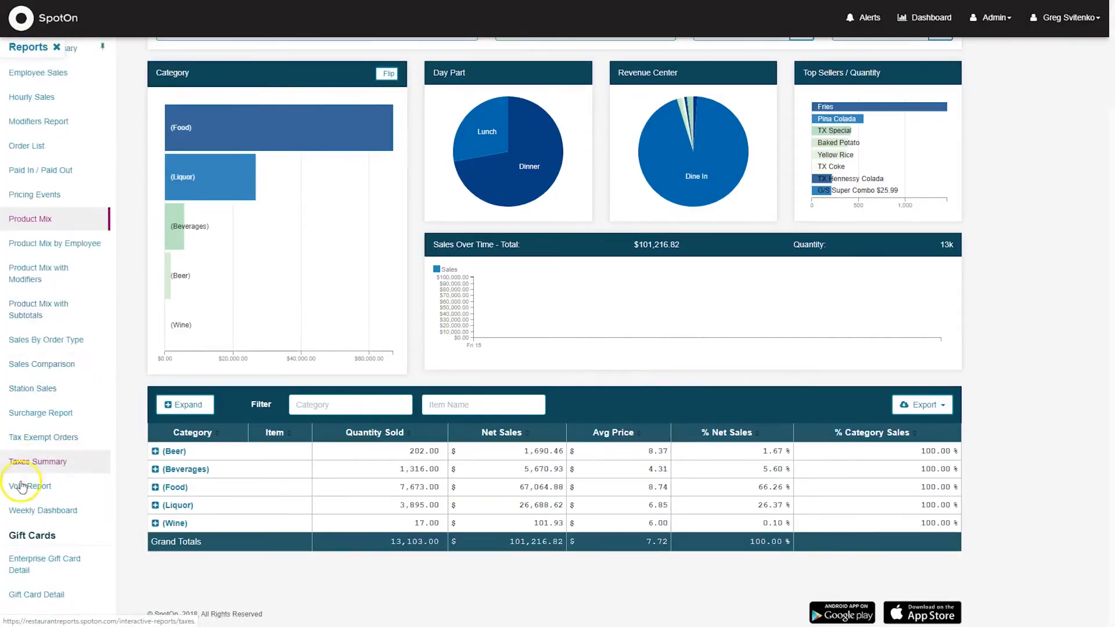
click(33, 492)
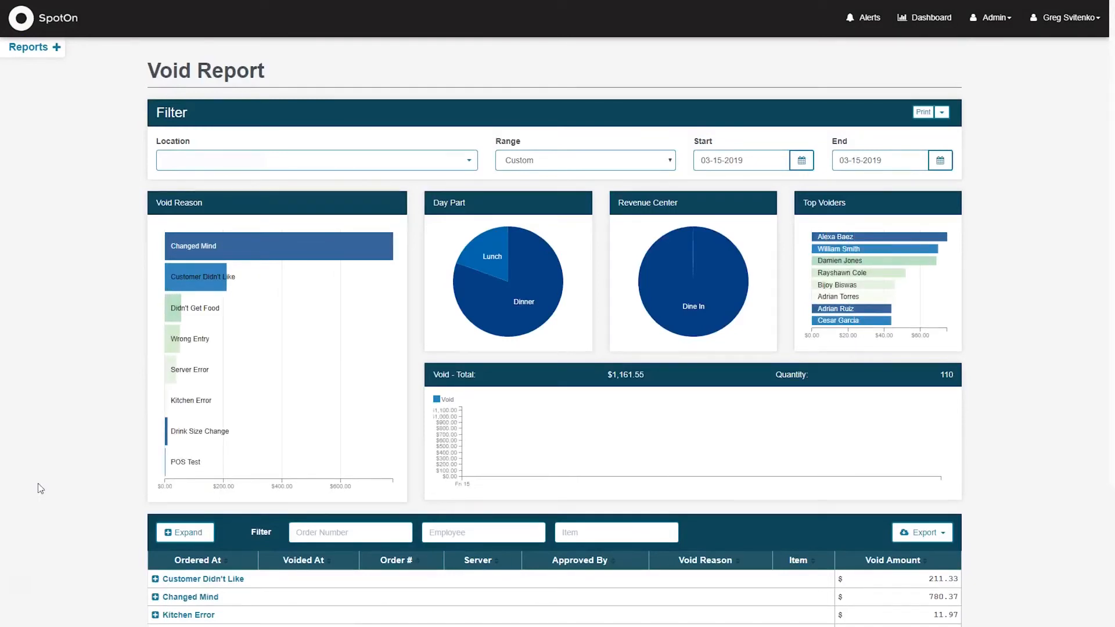
- Filter the Void Report to the Customer Didn't Like reason and expand that group to review its voided items
mouse_move(232, 250)
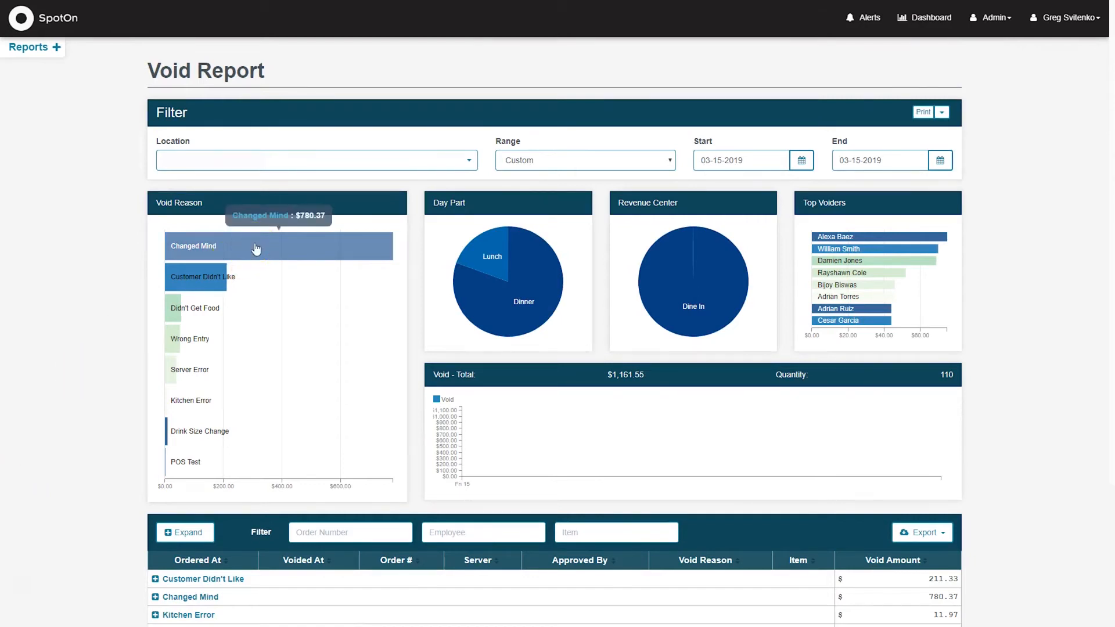
click(203, 276)
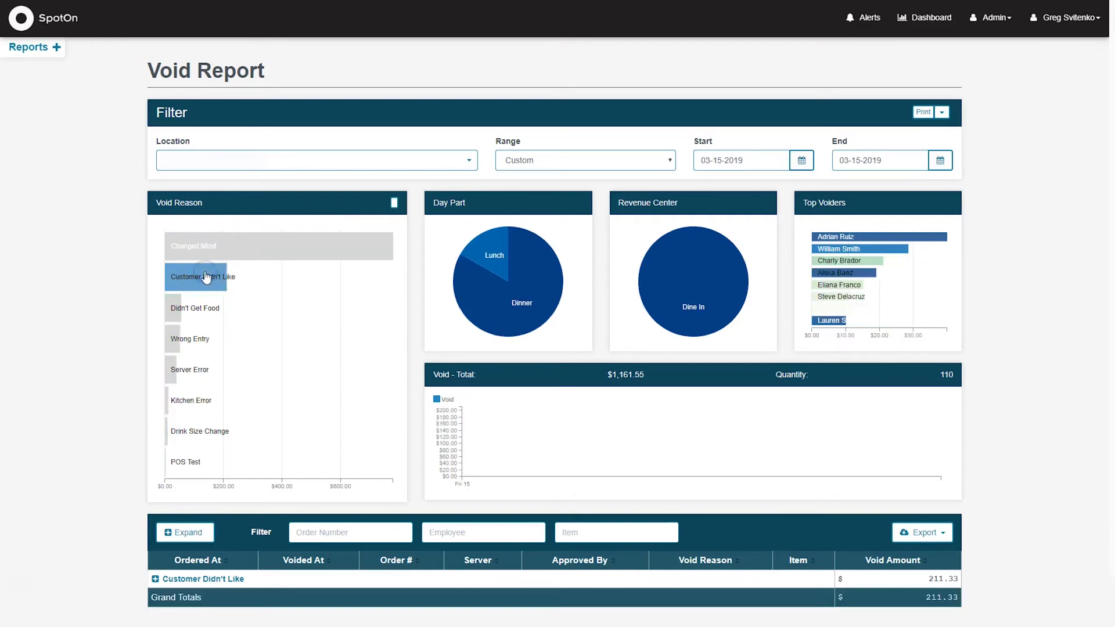
scroll(459, 377, down, 1)
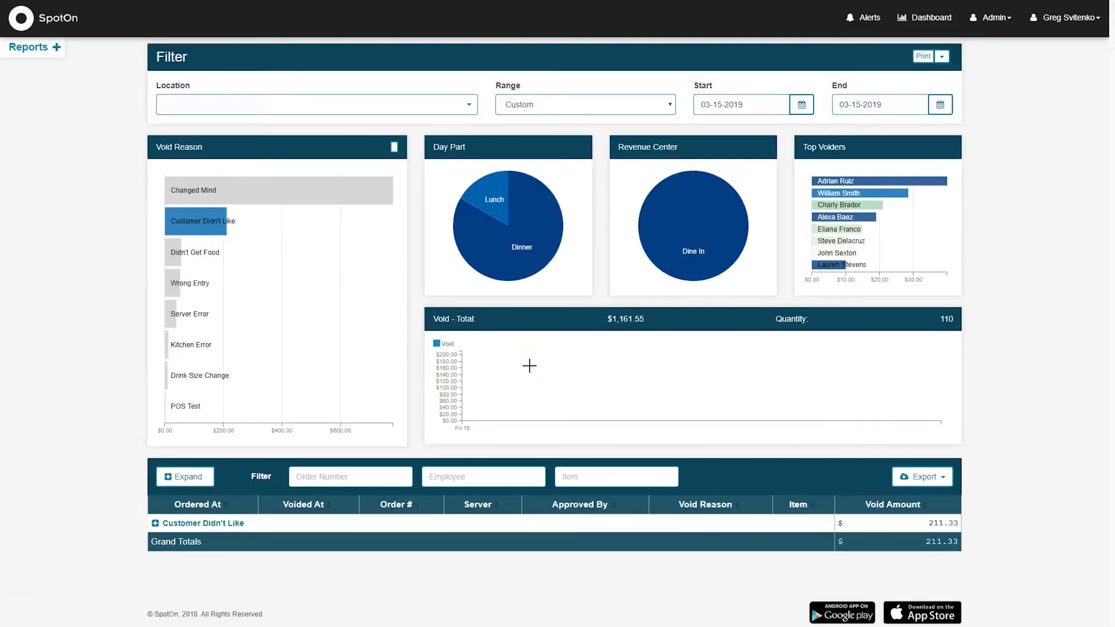
click(198, 523)
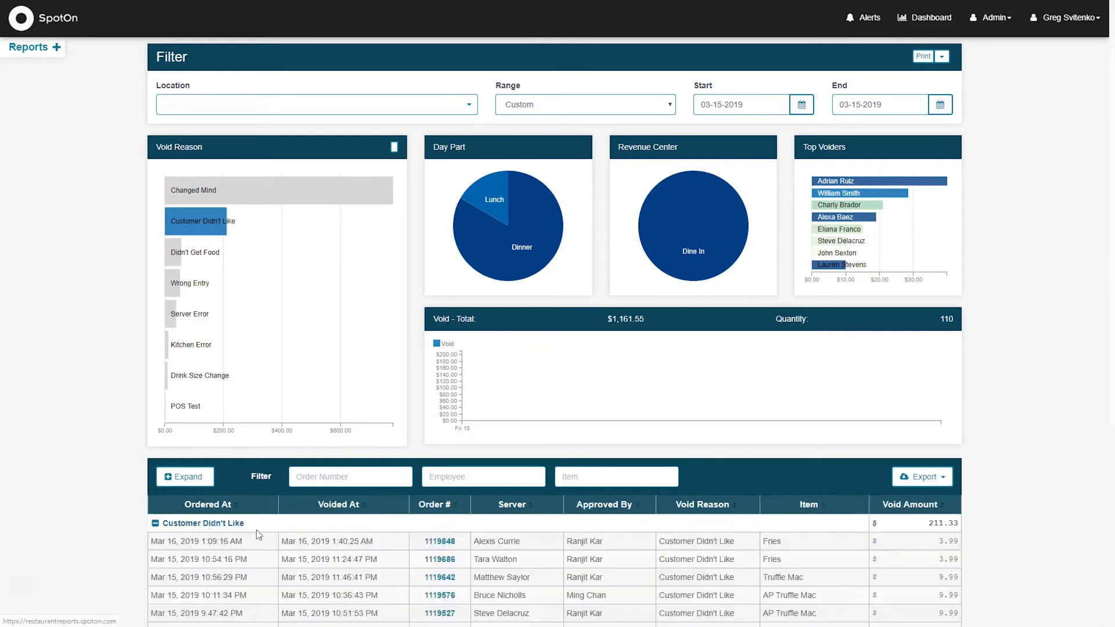
scroll(435, 490, down, 5)
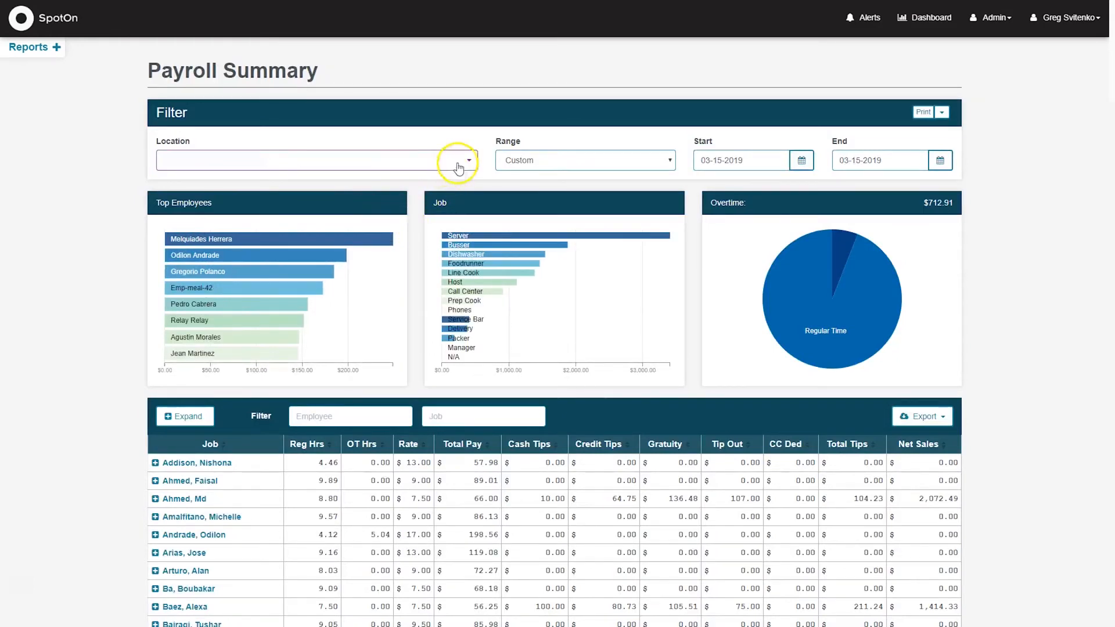
- Filter the Payroll Summary to overtime for the Line Cook job and clear the overtime filter again
scroll(461, 198, down, 3)
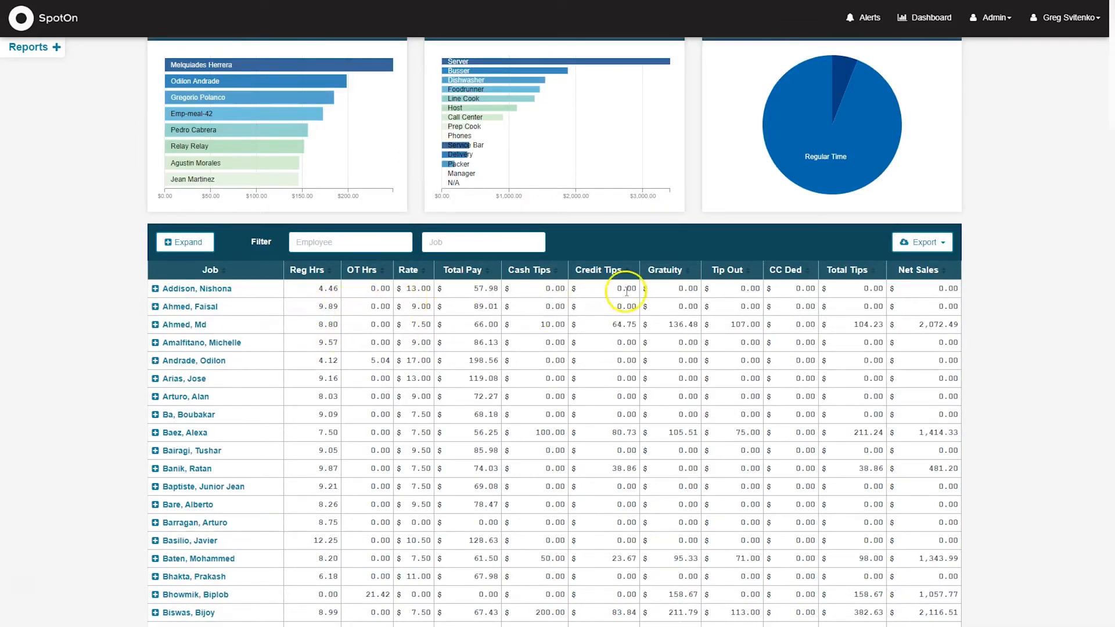
click(941, 247)
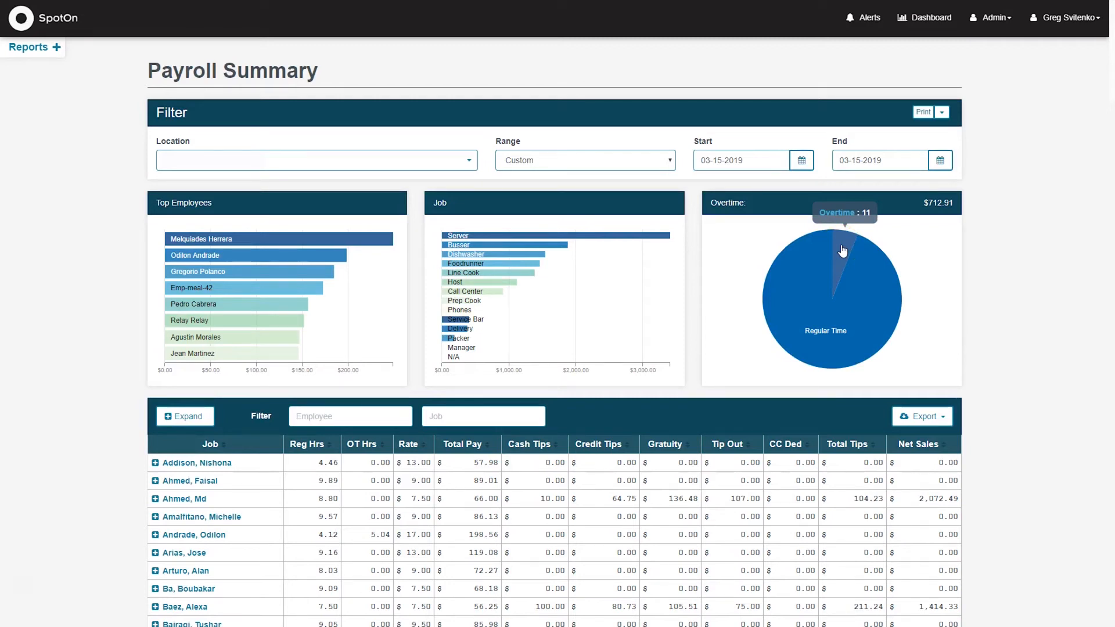
click(842, 250)
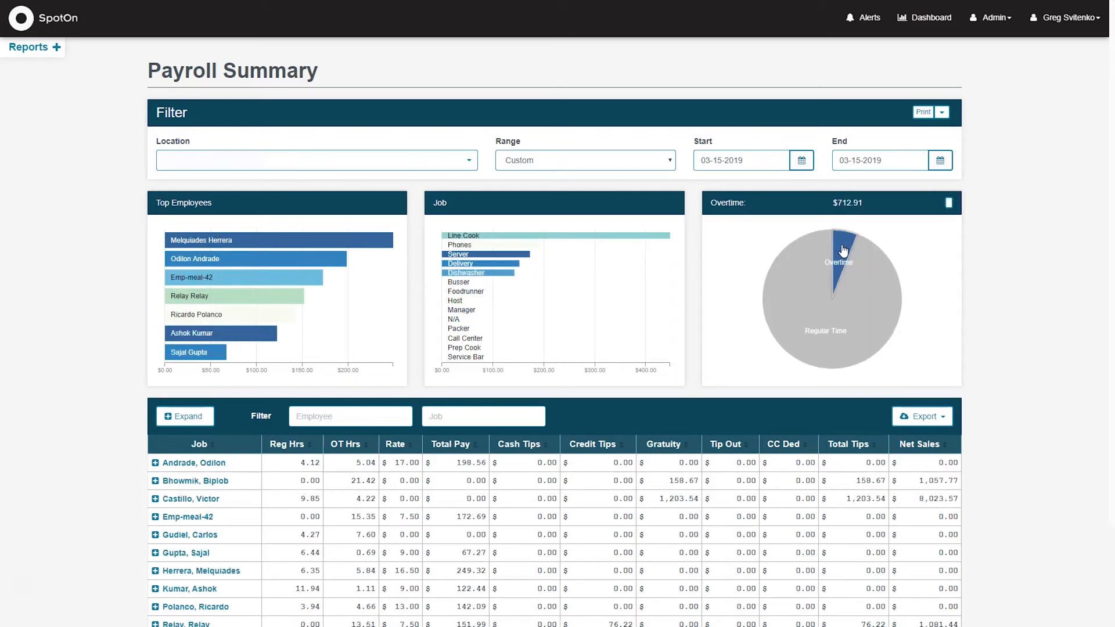
mouse_move(570, 237)
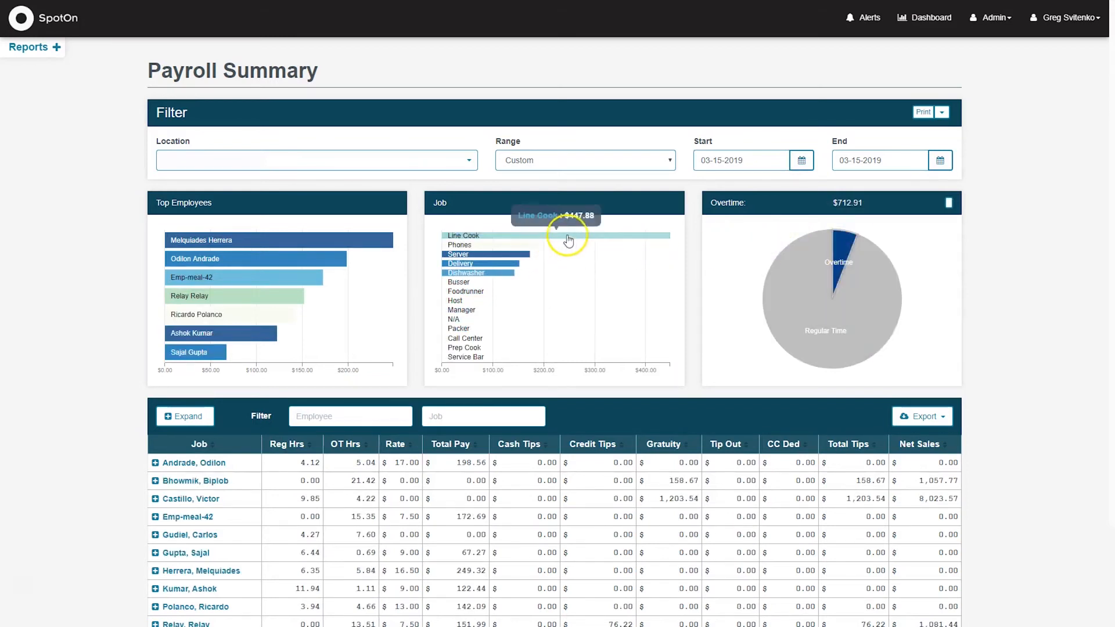
click(572, 237)
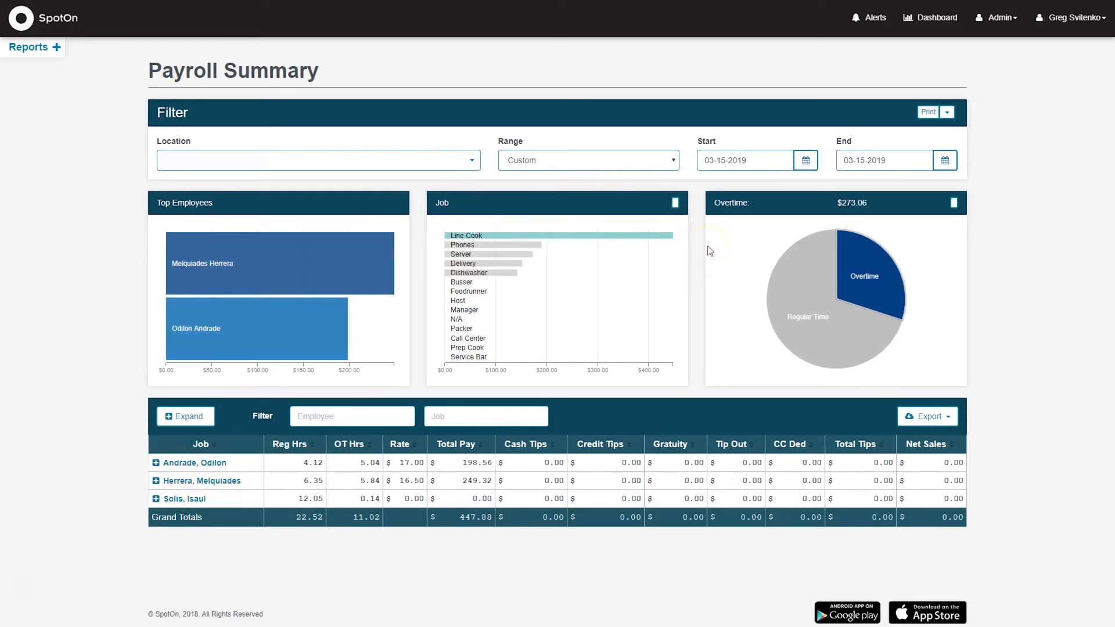
mouse_move(761, 289)
click(953, 203)
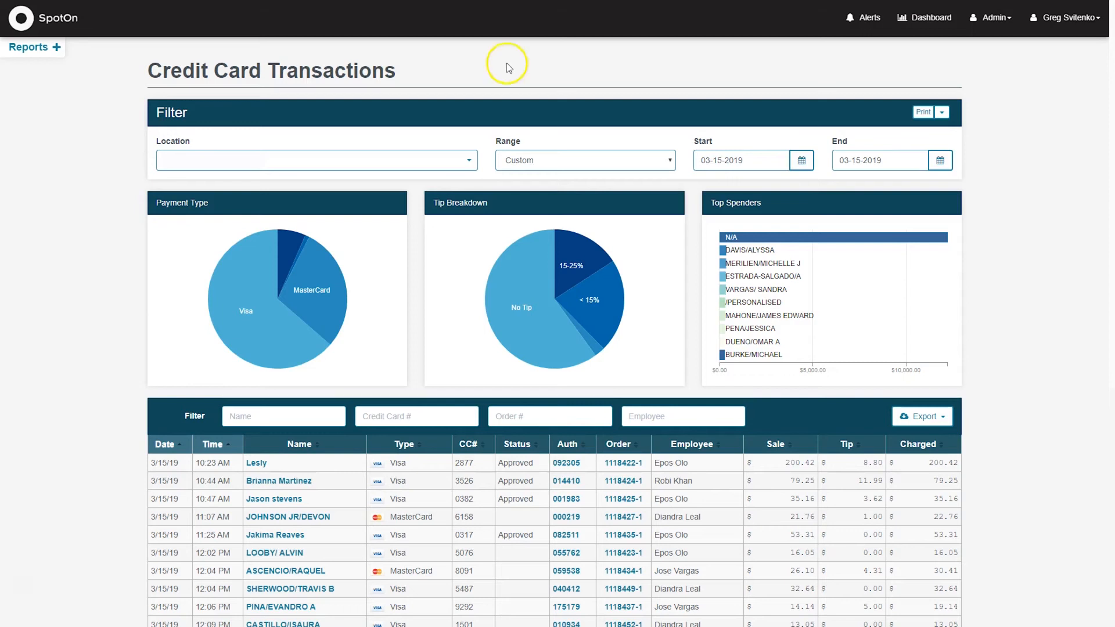
- Filter the credit card transactions by partial card number and review the items, totals and payments of the matching order
click(385, 417)
text(469)
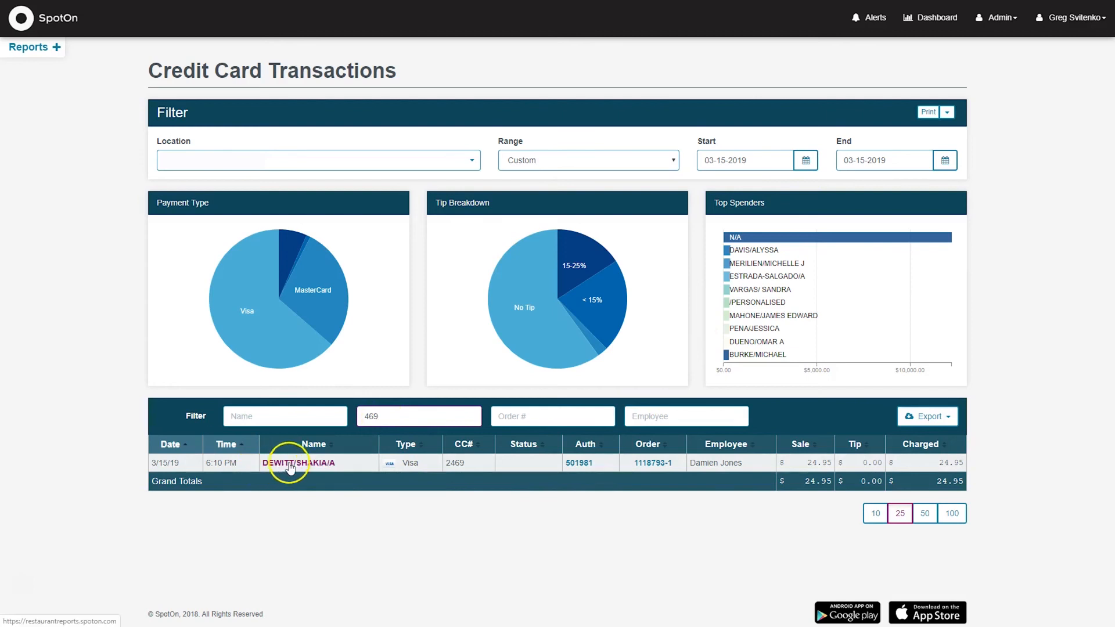
click(655, 461)
scroll(654, 459, down, 1)
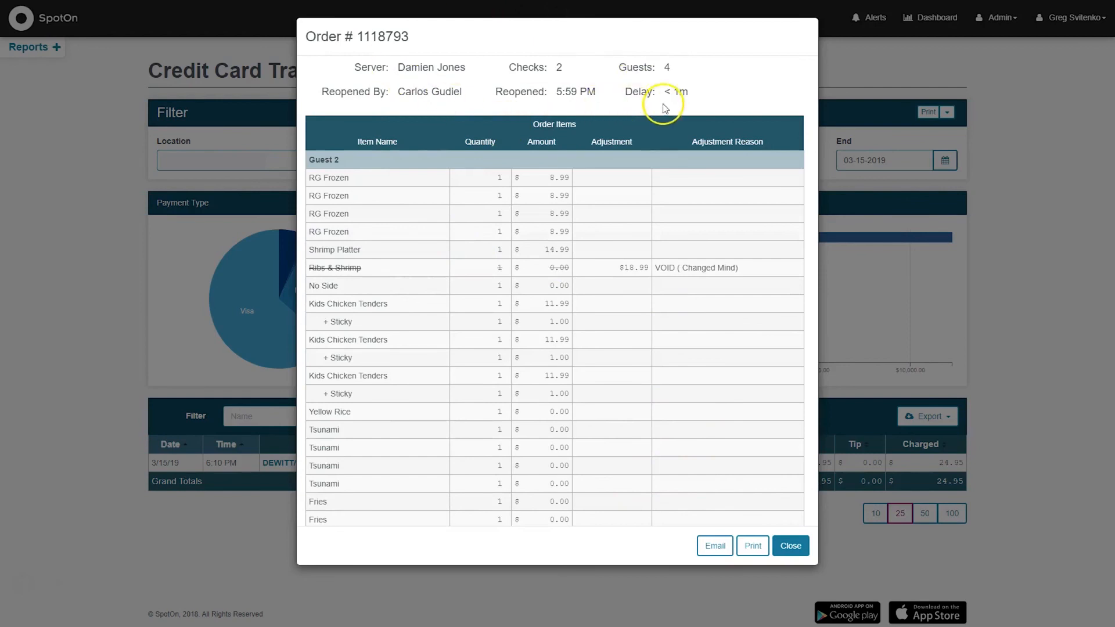
scroll(660, 105, up, 1)
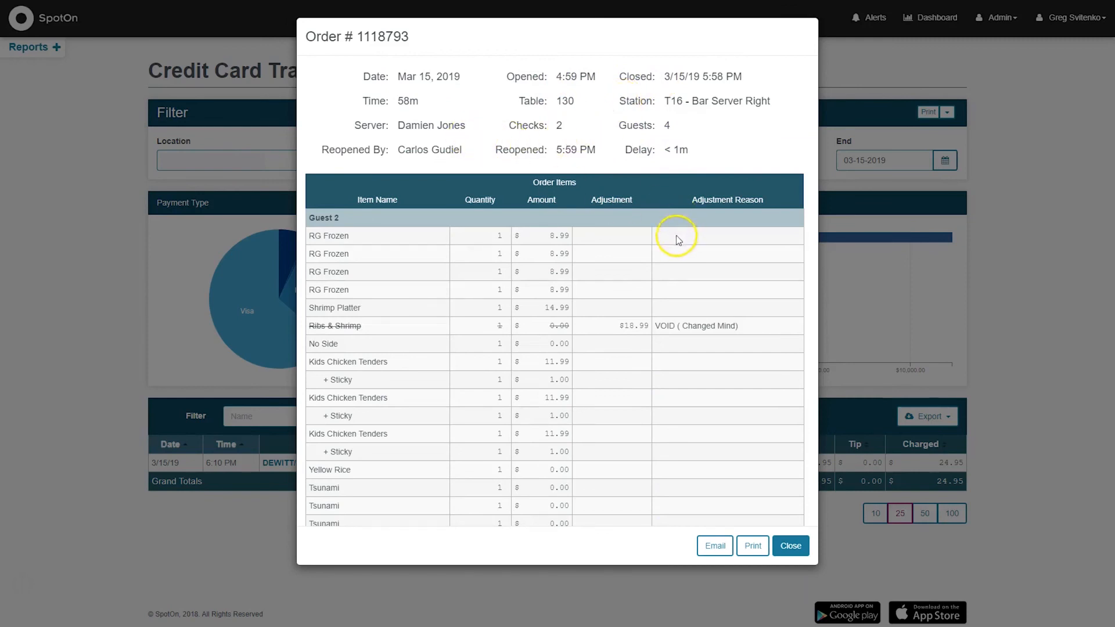
scroll(676, 235, down, 4)
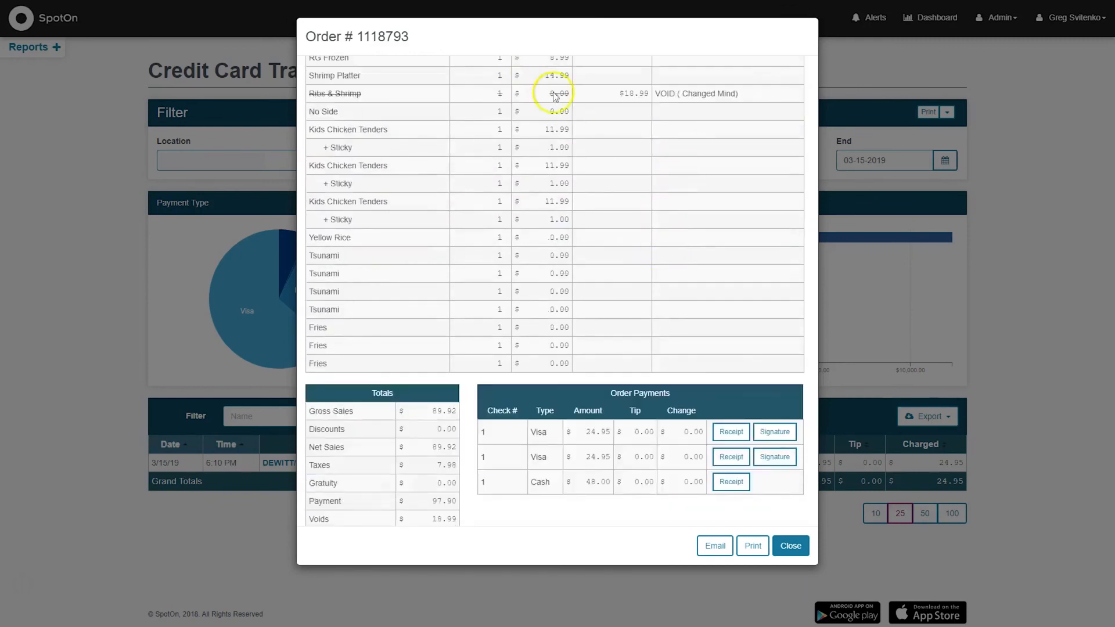
scroll(674, 99, down, 1)
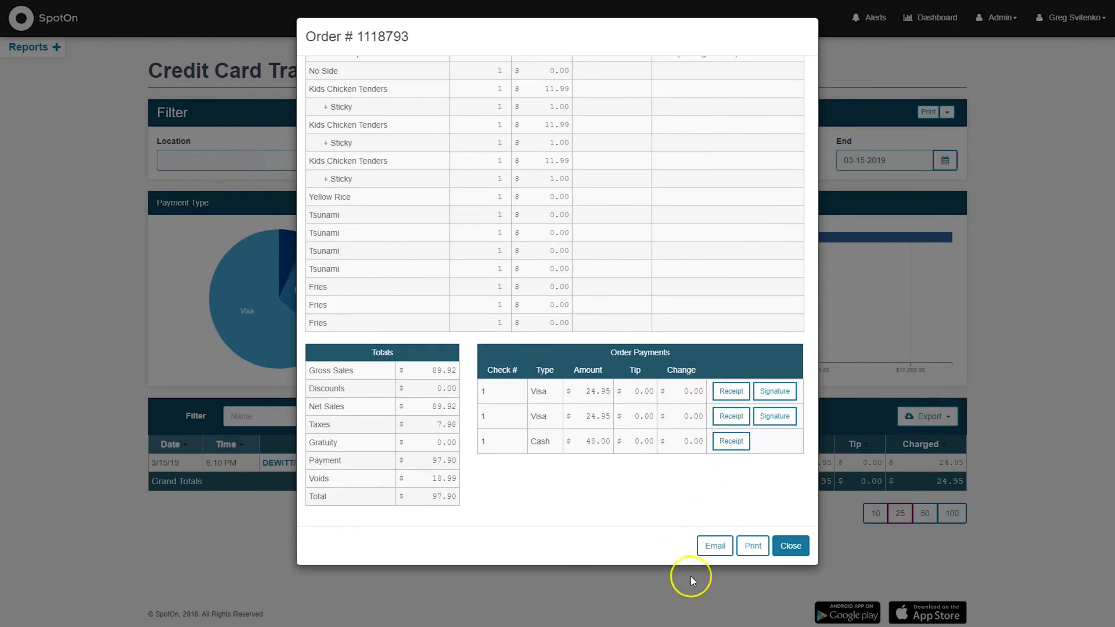
- Open the receipt of the order's first Visa payment and read through it
click(732, 393)
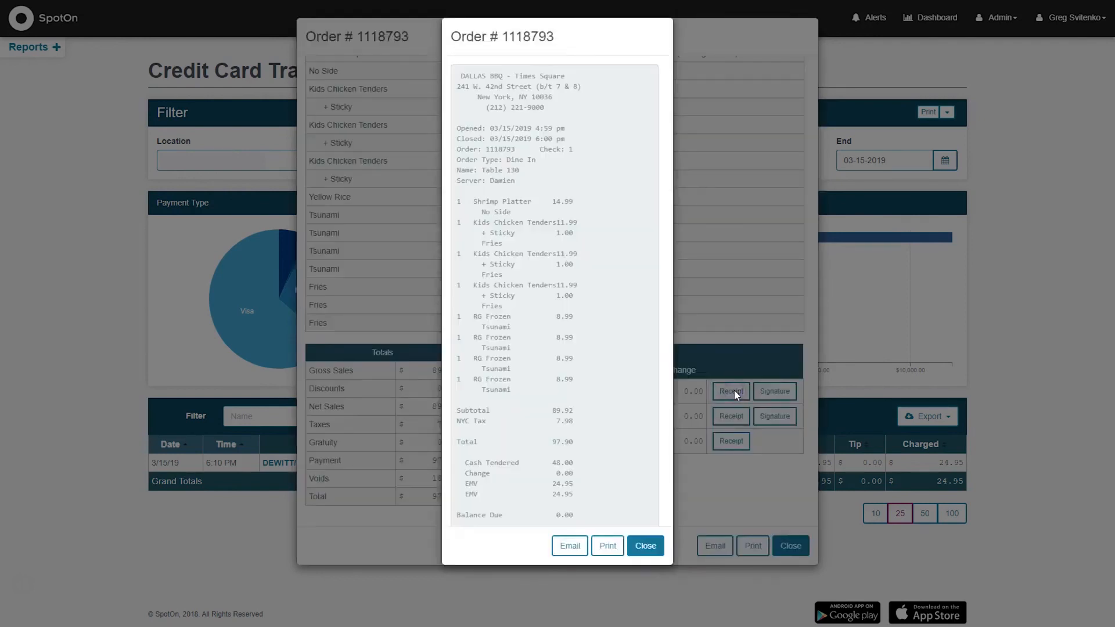
scroll(539, 292, down, 2)
scroll(539, 292, down, 3)
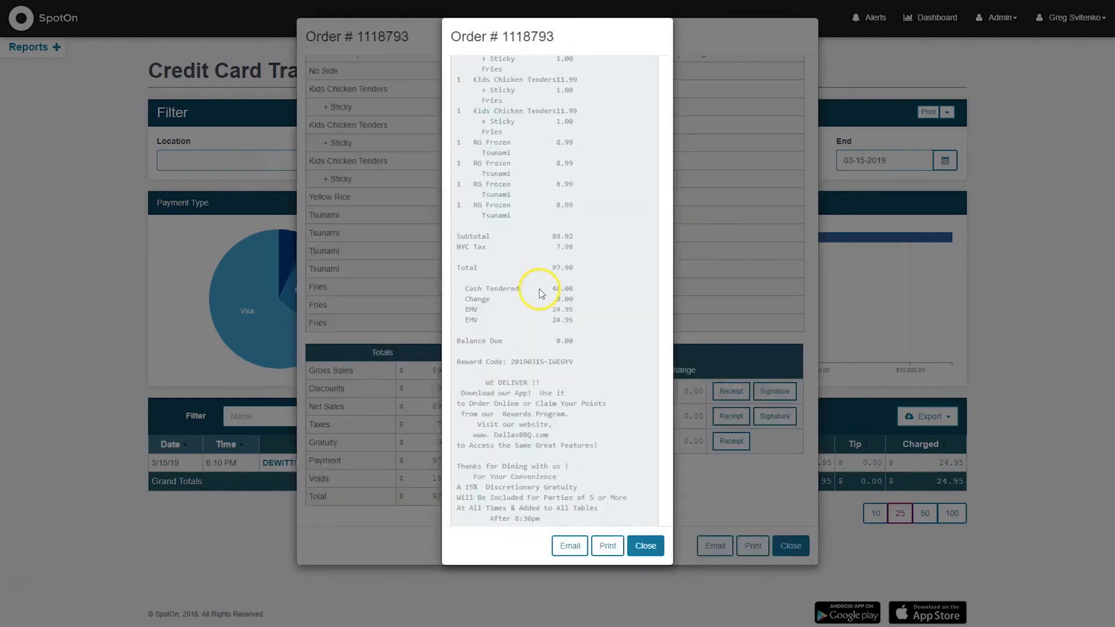
- Open the email form for the receipt, dismiss it and close the receipt
click(571, 547)
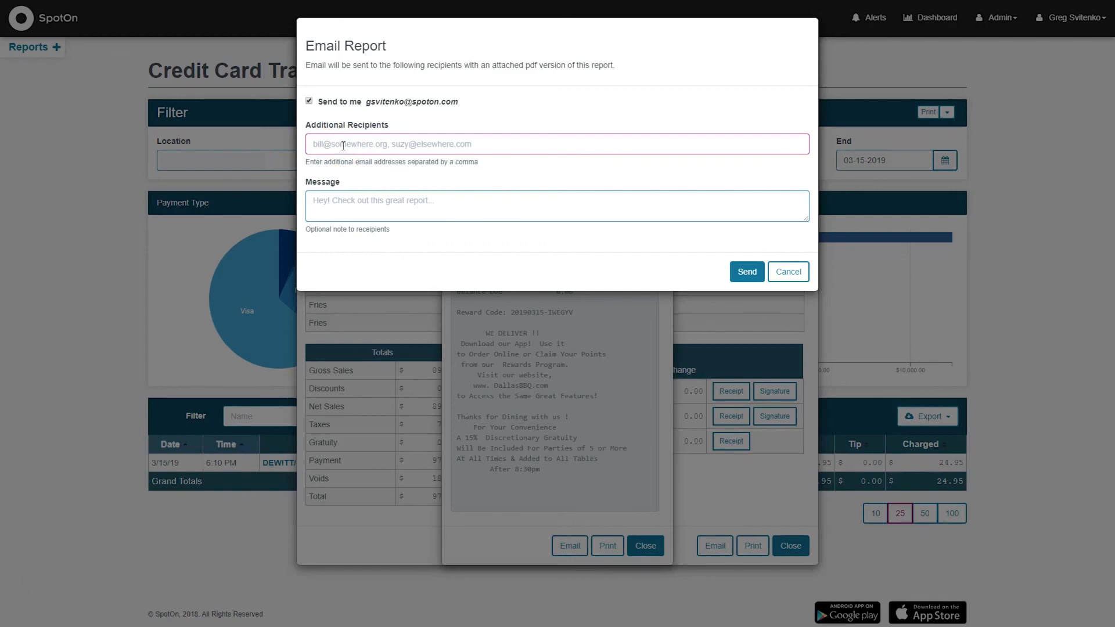
click(747, 272)
click(788, 272)
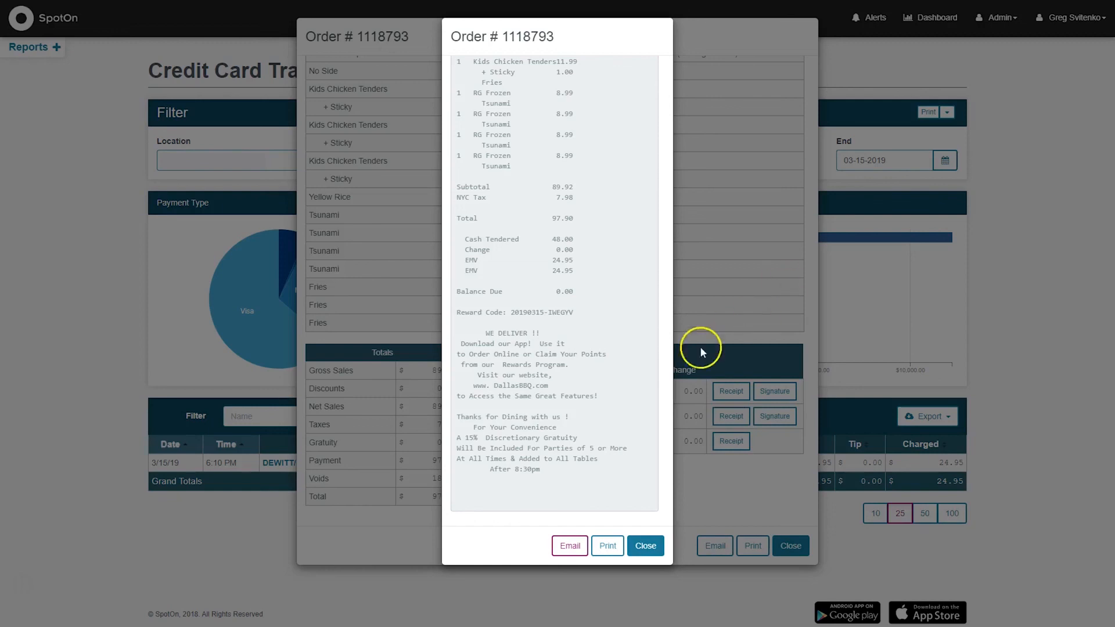
click(645, 551)
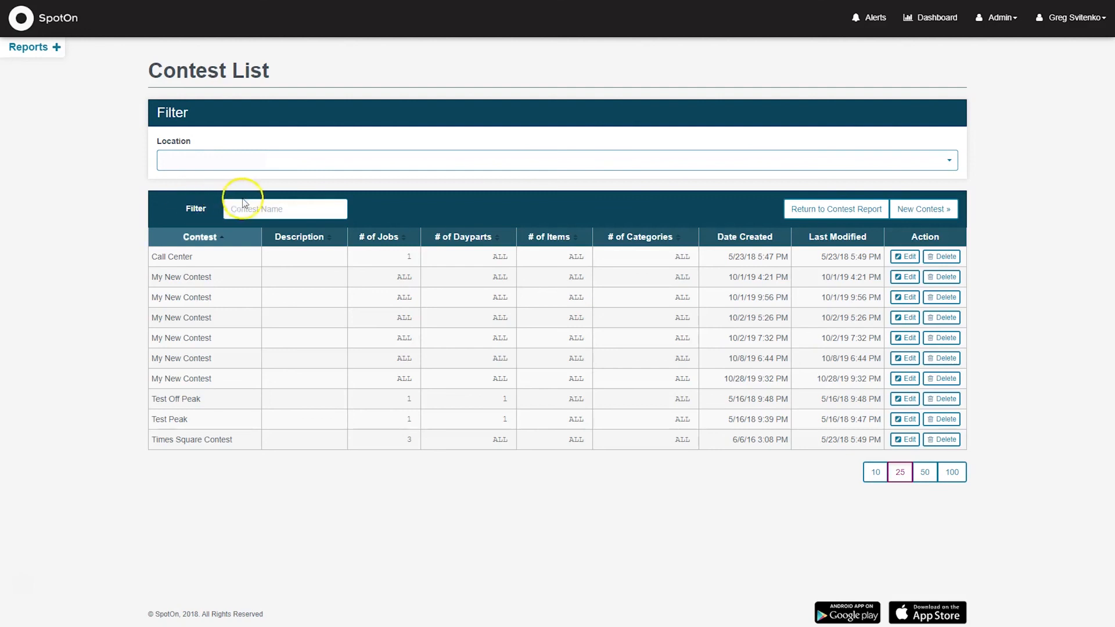
- Create a new contest and examine its job, day part, item category and item options
click(929, 213)
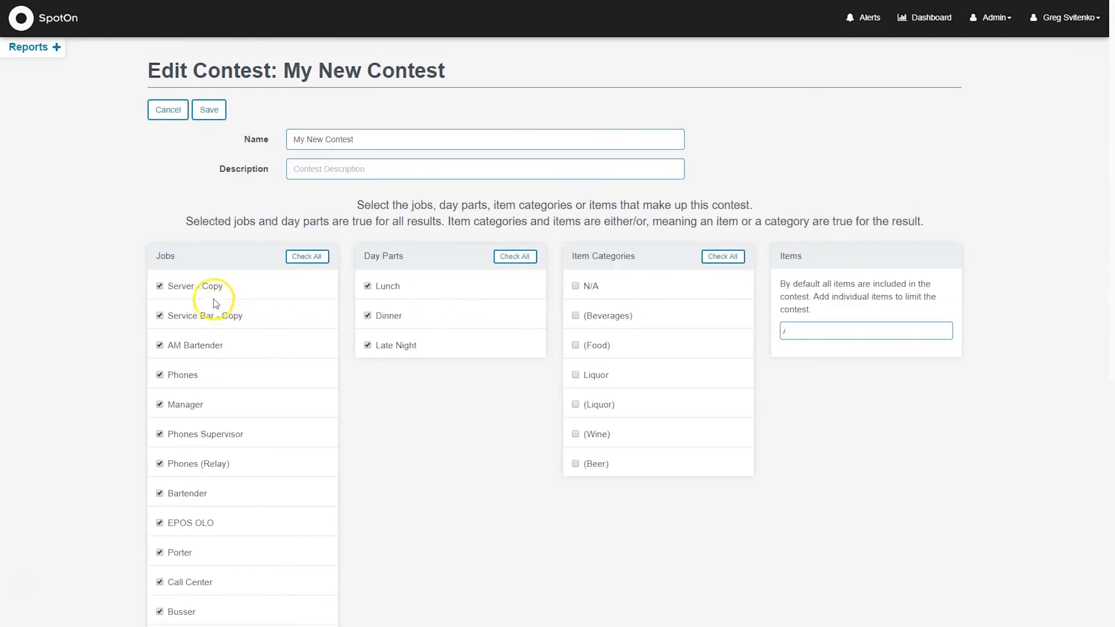
scroll(216, 289, down, 2)
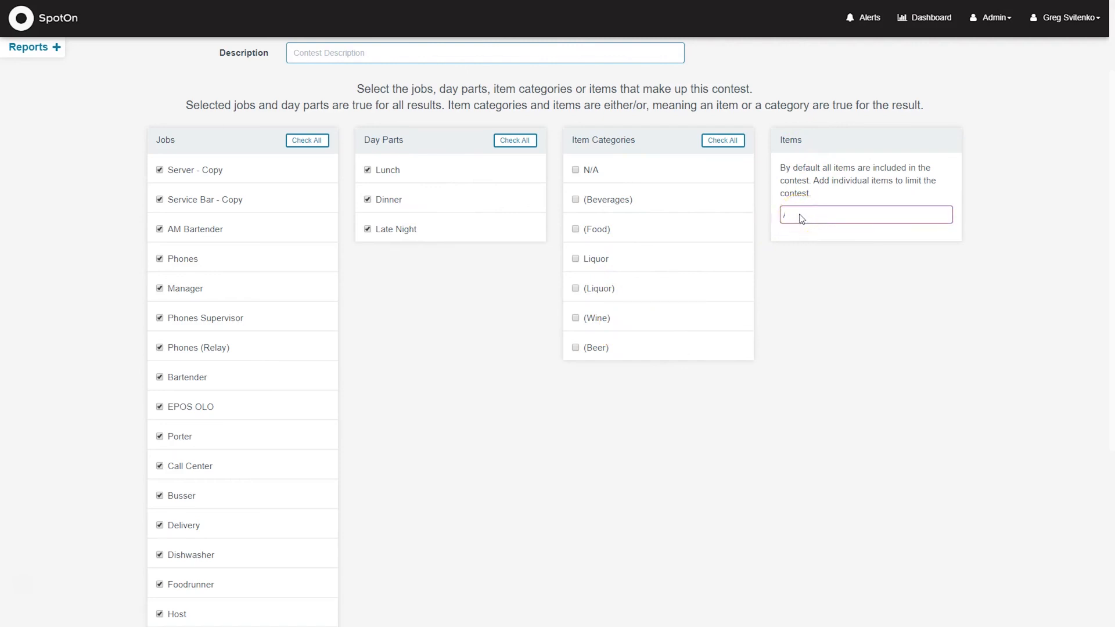
scroll(786, 232, up, 3)
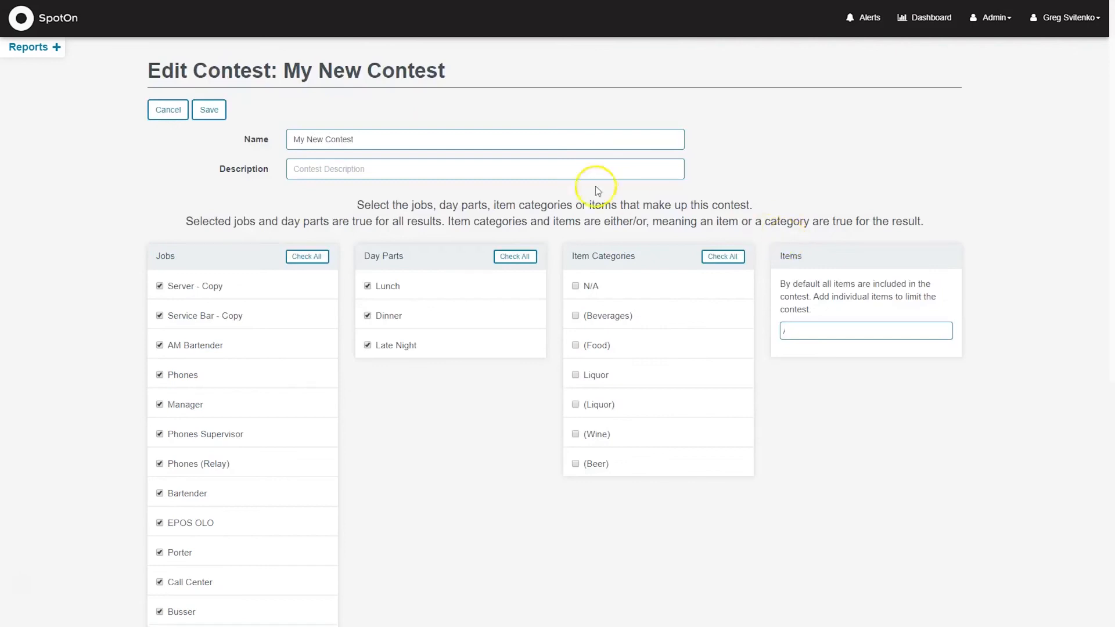